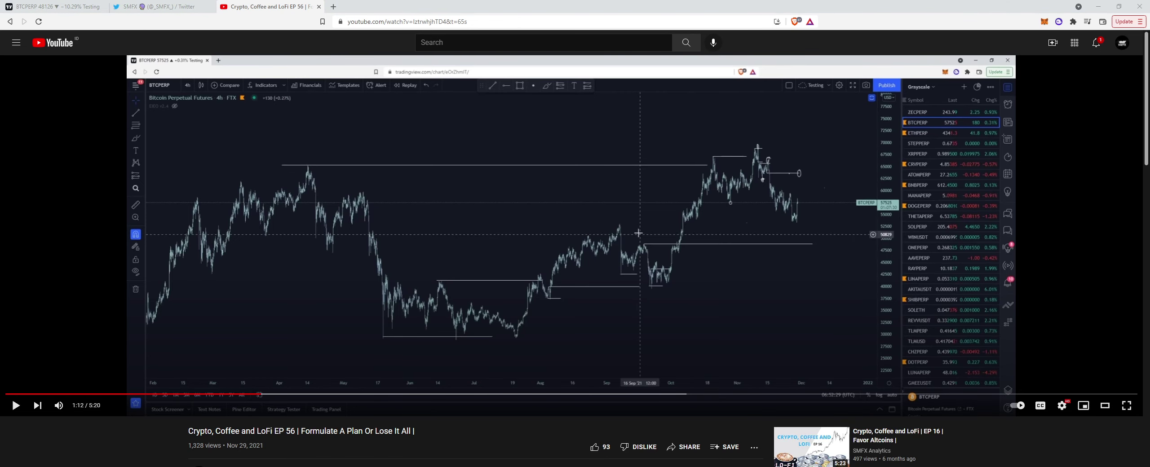
Step: Rewind the Crypto, Coffee and LoFi EP 56 video to about the one-minute mark, watch the forecast and pause at 1:26
click(617, 335)
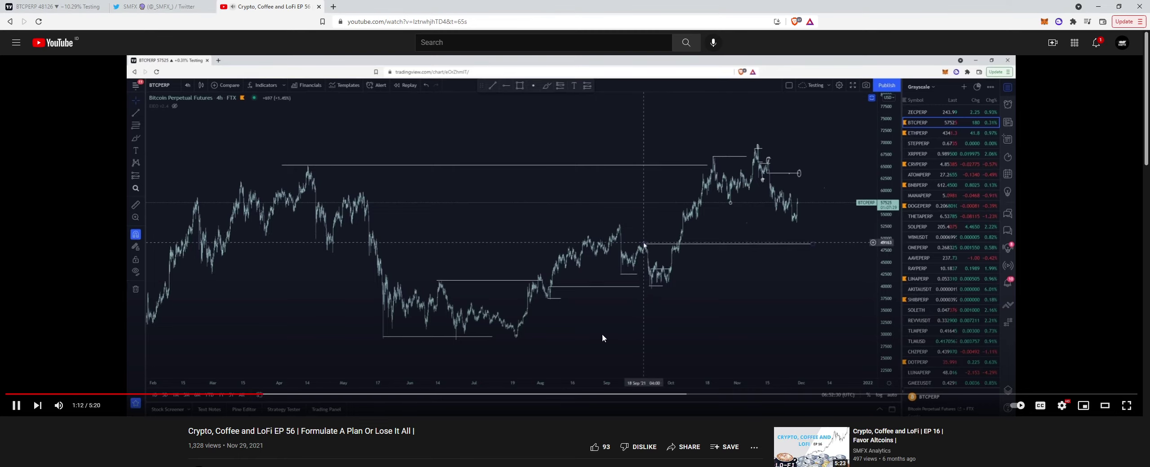
click(233, 394)
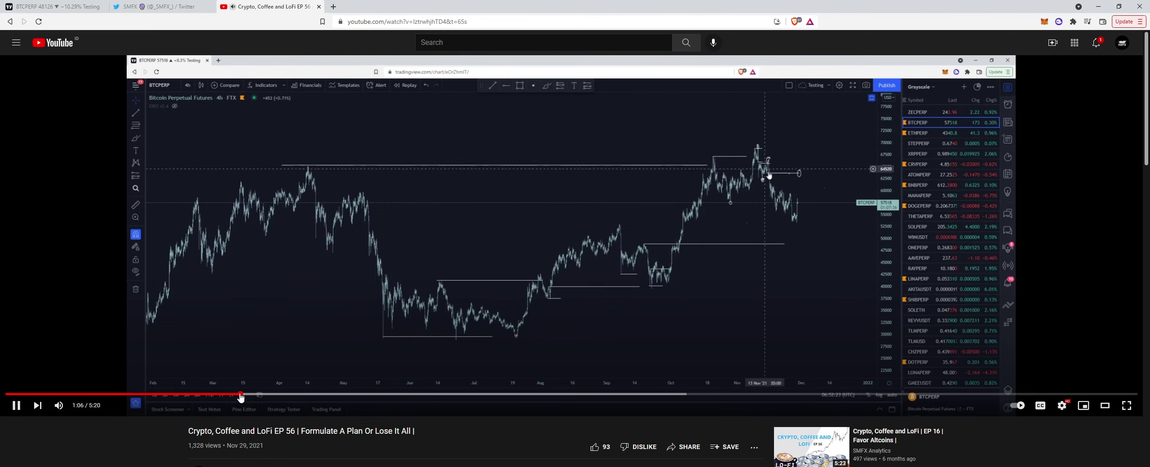
click(215, 394)
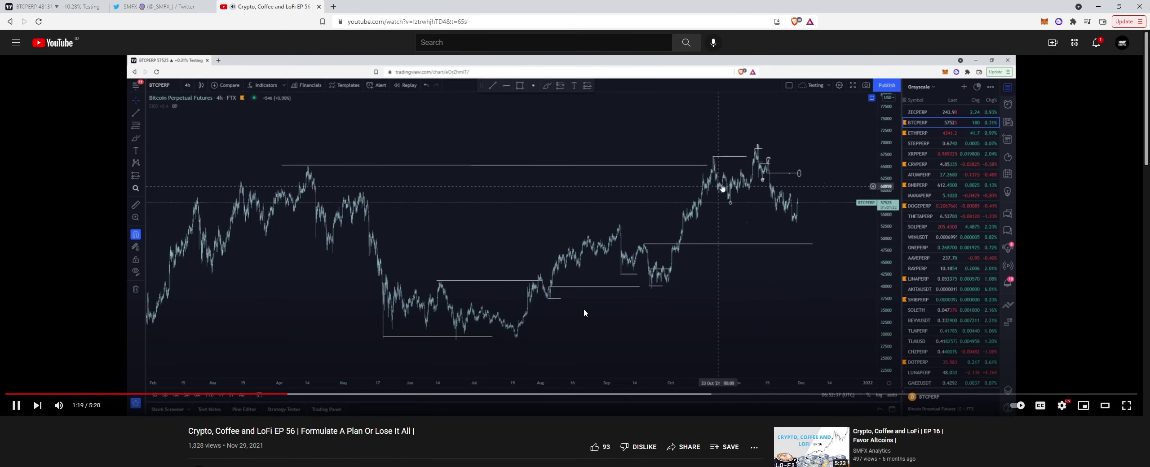
click(641, 277)
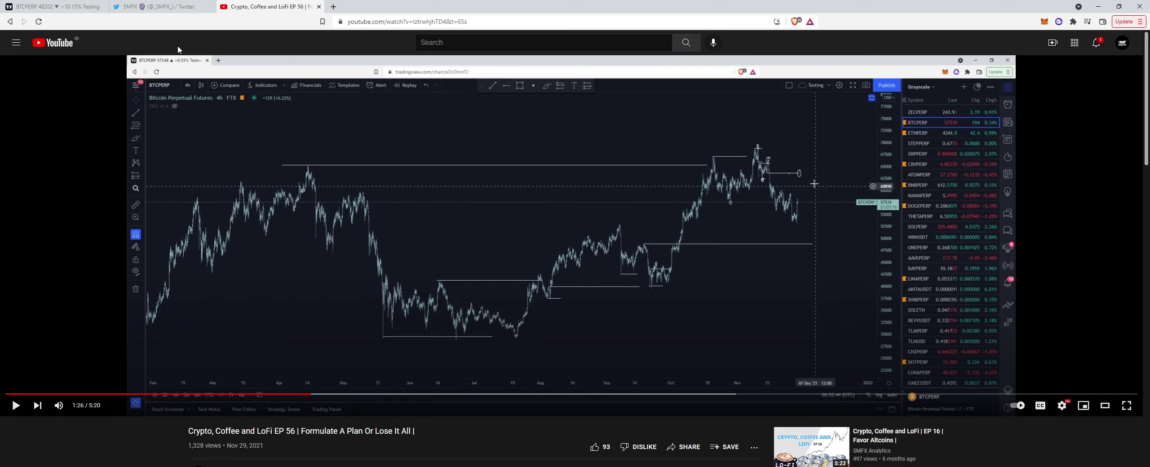
Step: Switch to Twitter, view the pinned tweet's three EIEO strategy stat screenshots and close the image viewer
click(181, 8)
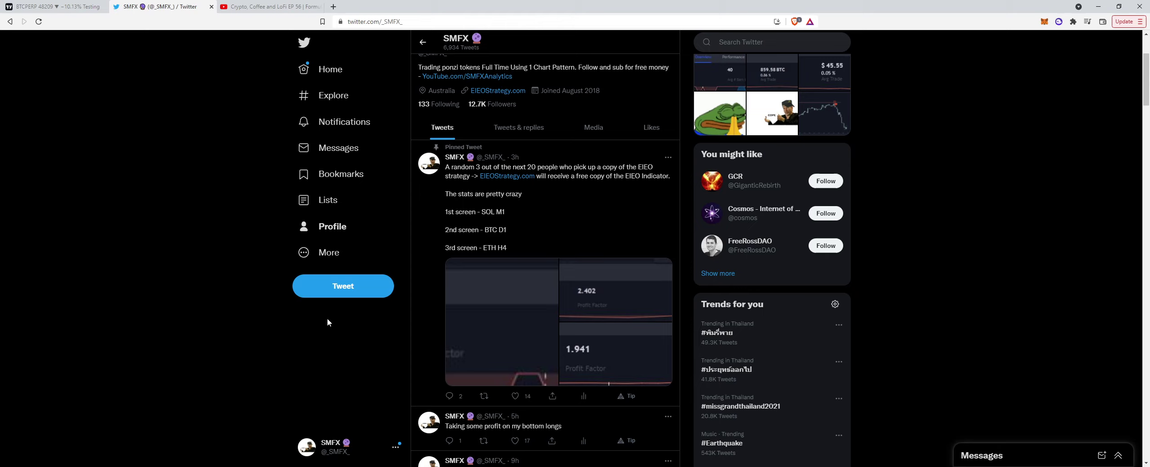
click(502, 274)
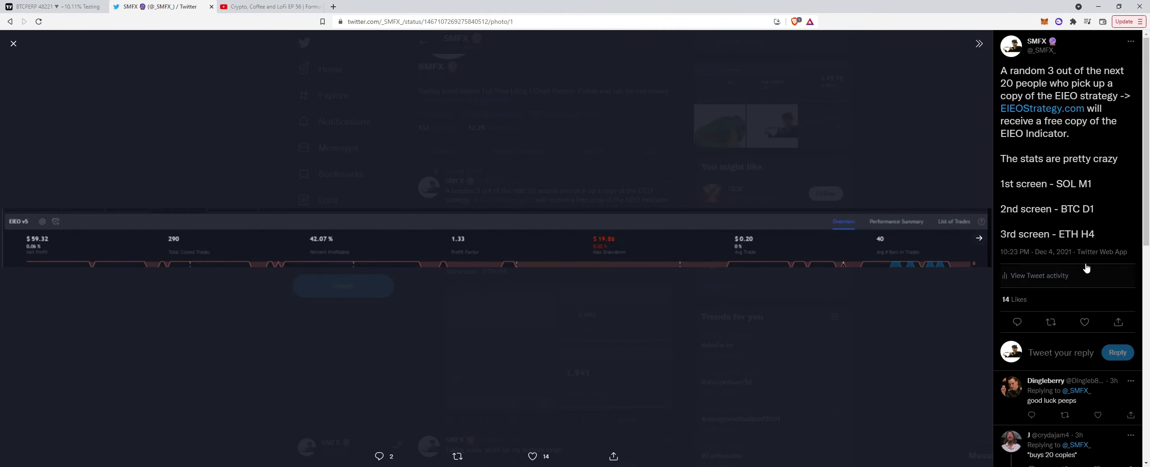
click(979, 239)
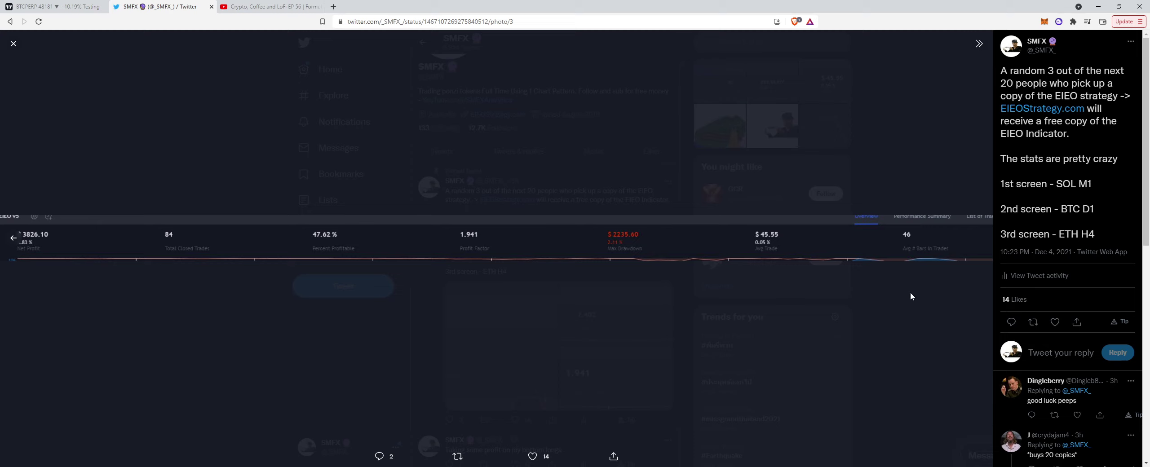
click(584, 329)
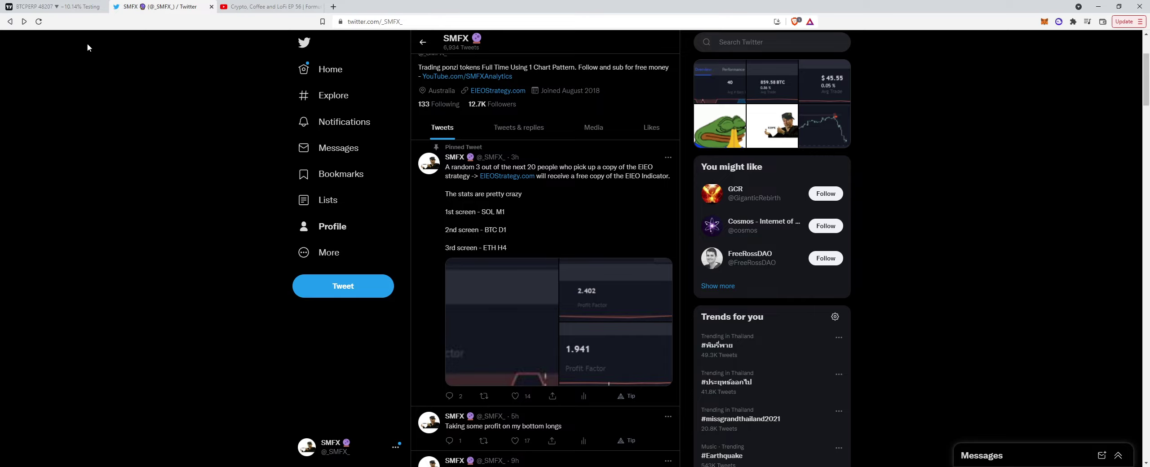
Step: Switch to the TradingView BTCPERP chart and set its interval to 1 day
click(69, 12)
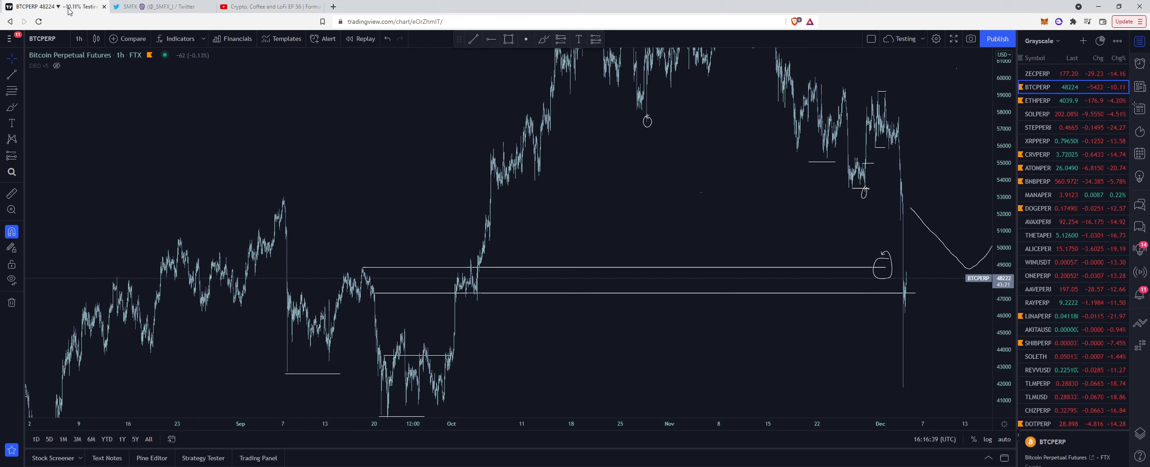
scroll(950, 321, down, 3)
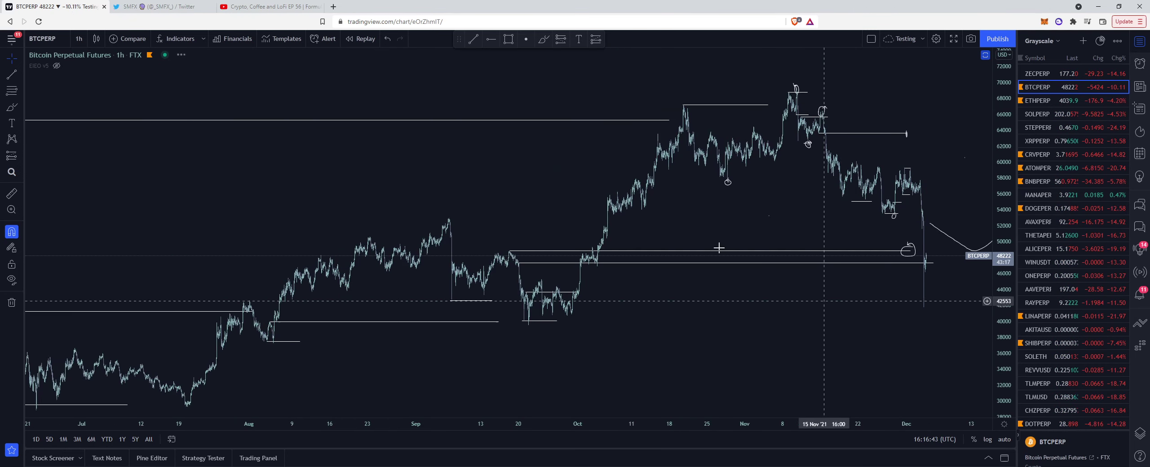
click(81, 40)
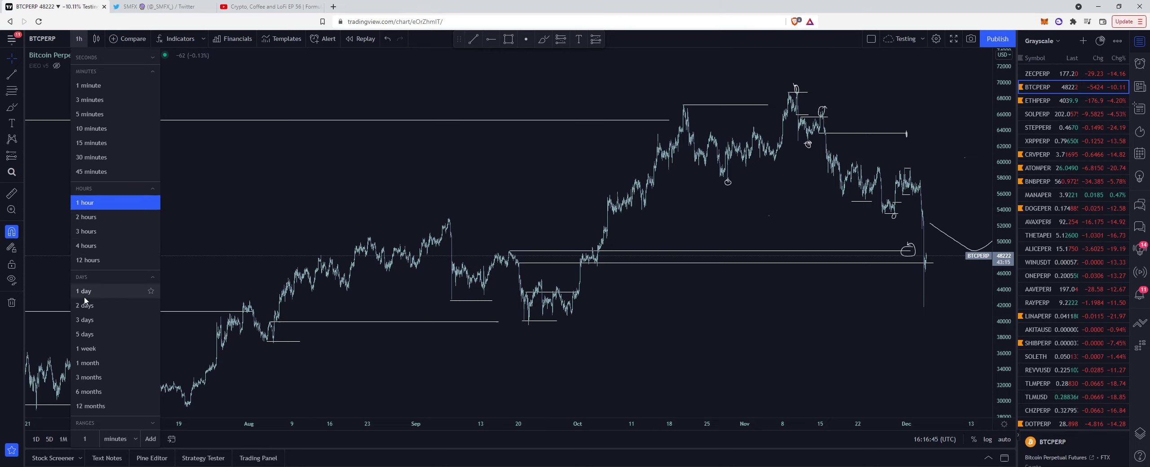
click(85, 293)
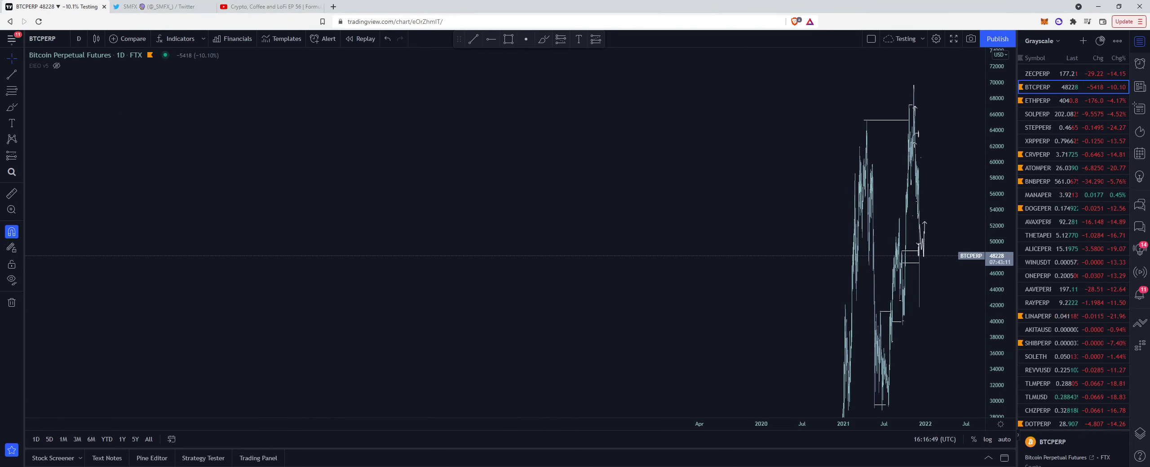
scroll(598, 313, up, 5)
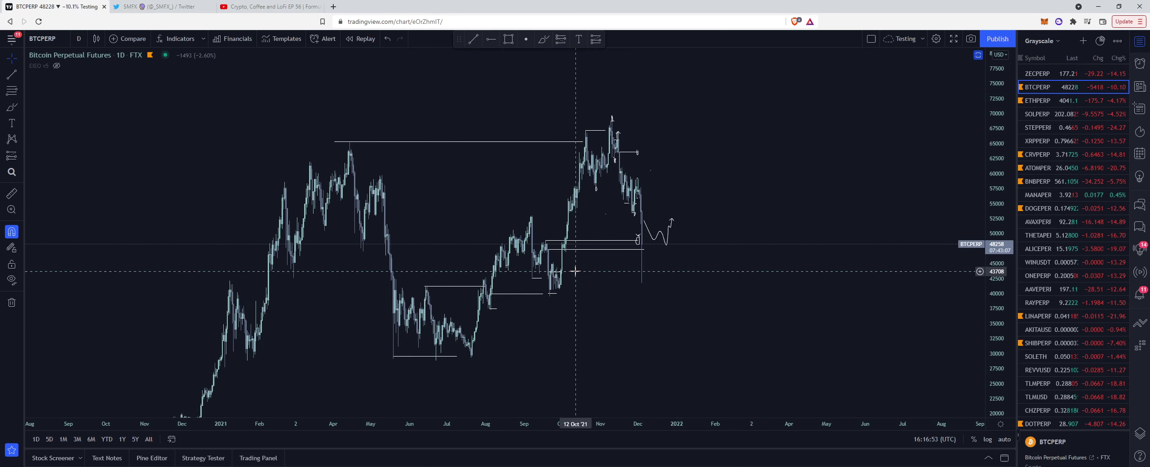
Step: Examine the daily Bitcoin price action from the spring 2021 highs through the December drop, comparing it with the drawn levels
scroll(521, 323, up, 3)
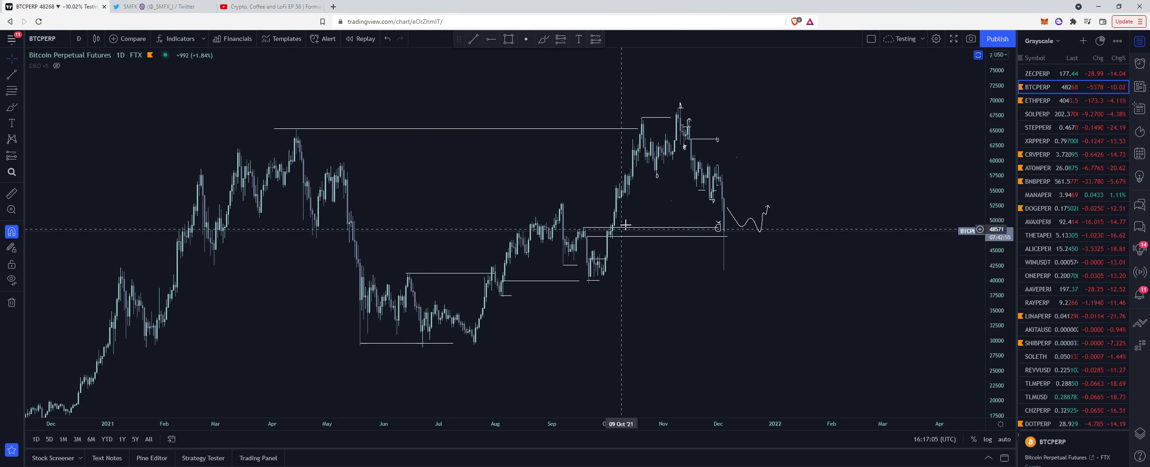
scroll(629, 225, up, 3)
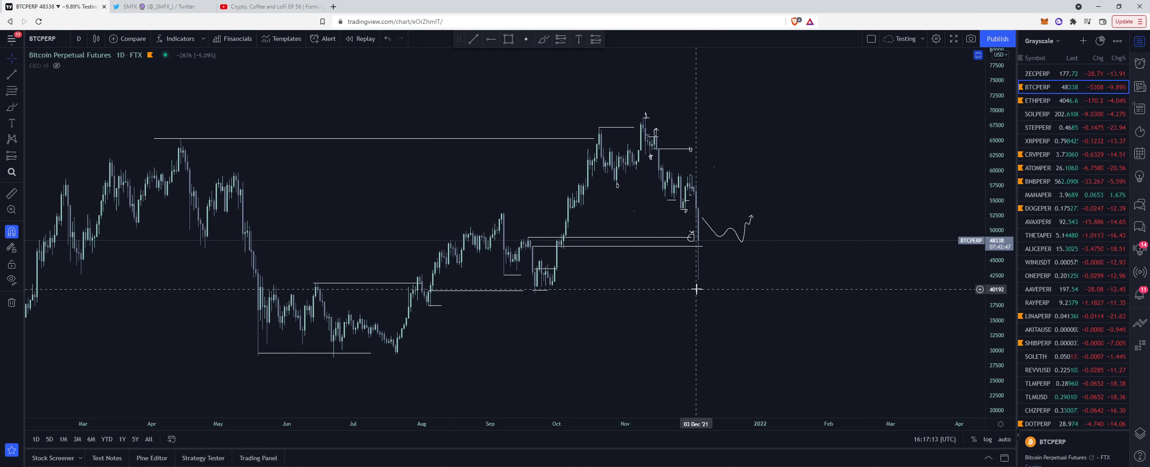
scroll(700, 284, up, 3)
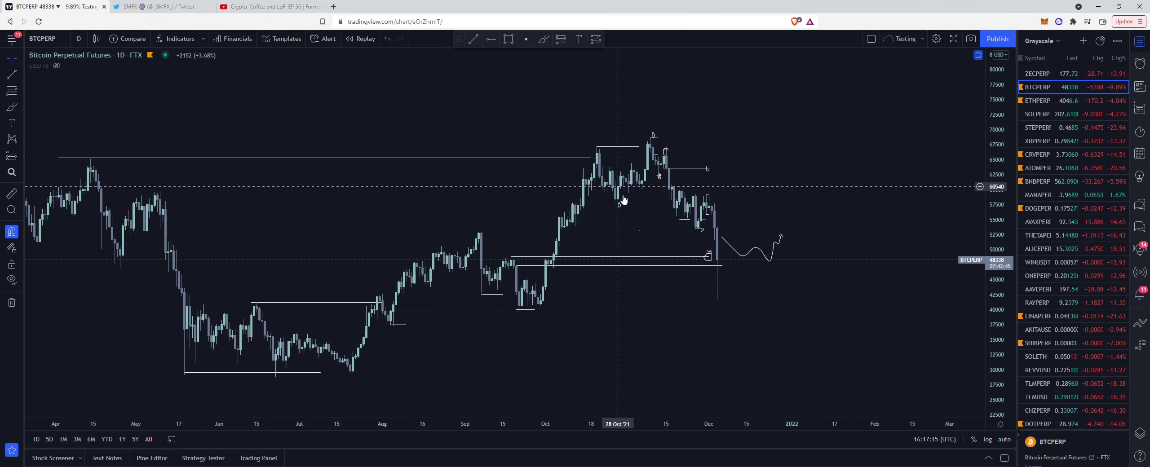
scroll(570, 121, down, 2)
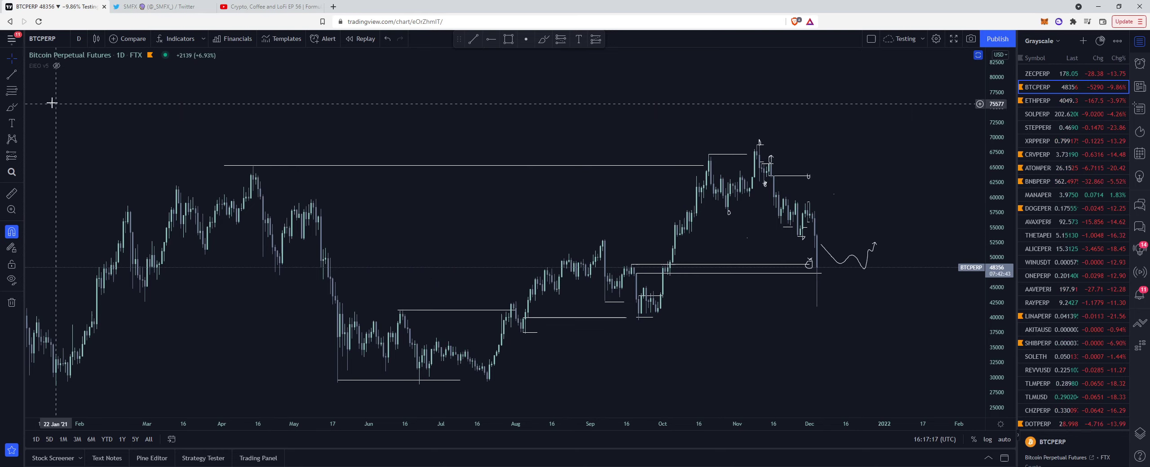
scroll(539, 153, right, 2)
scroll(685, 161, right, 3)
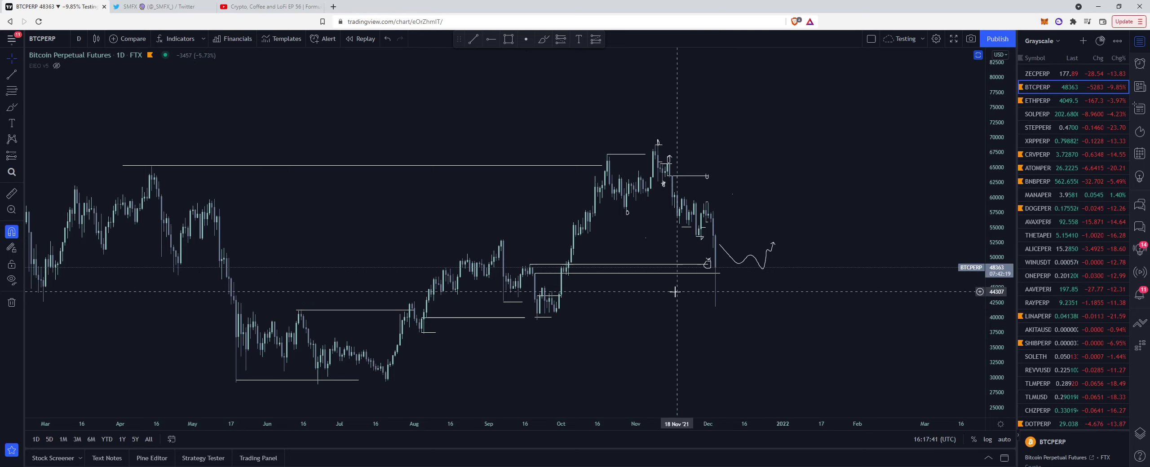
scroll(678, 296, left, 2)
scroll(688, 310, left, 3)
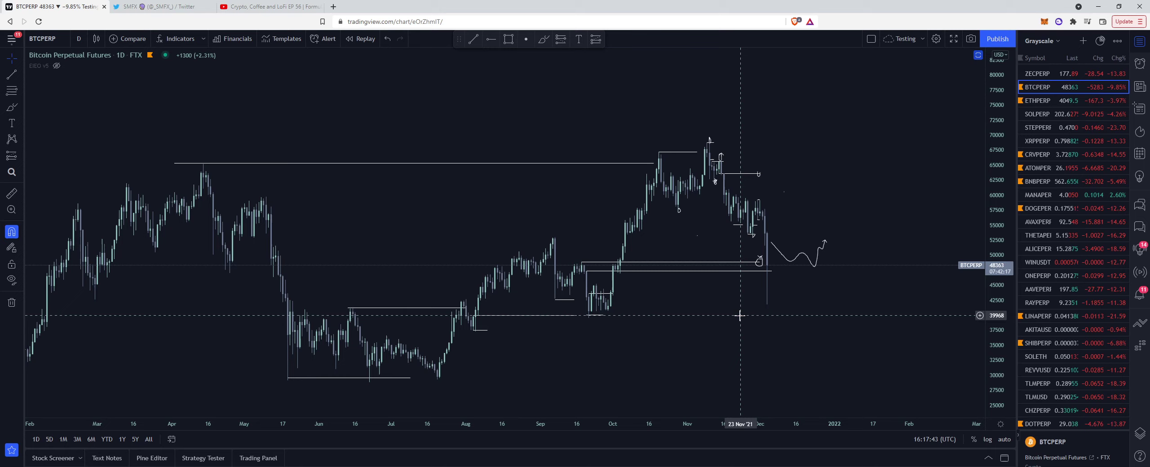
scroll(688, 313, left, 3)
drag(616, 187, 590, 216)
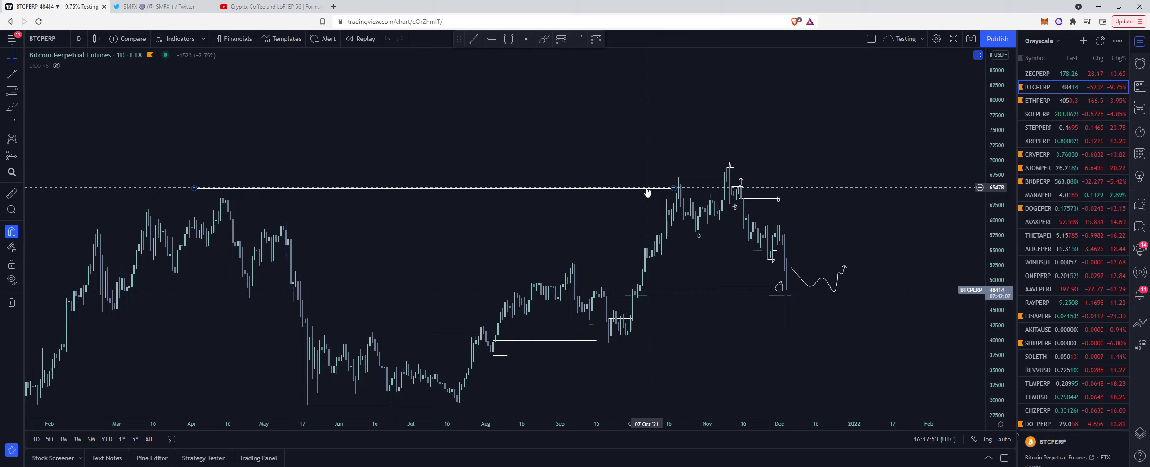
Step: Sketch an arrowed zigzag of rising and falling swings with the Brush in the empty area above June–July 2021, and exit the Brush
click(12, 107)
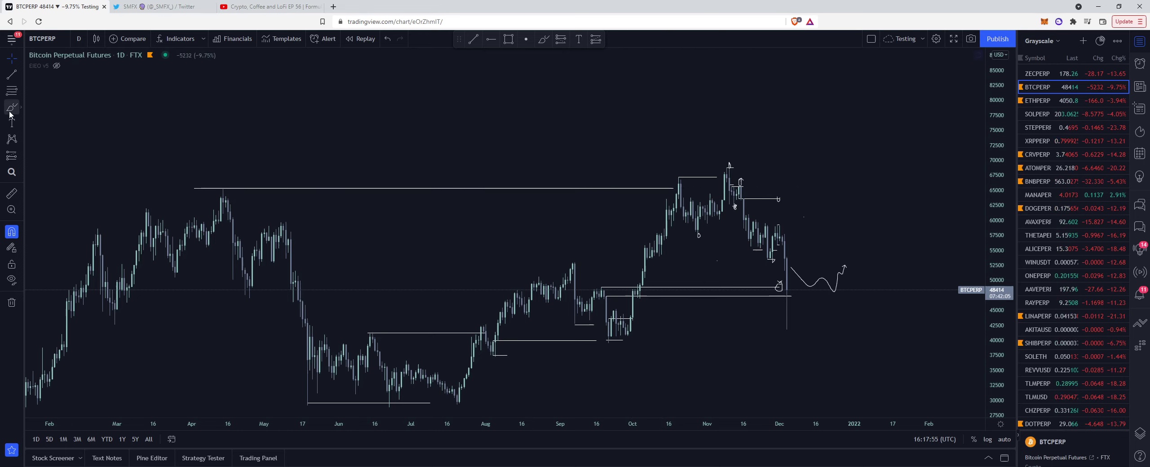
mouse_move(361, 157)
mouse_down()
mouse_move(375, 103)
mouse_move(389, 121)
mouse_move(367, 98)
mouse_move(380, 108)
mouse_move(399, 67)
mouse_move(416, 143)
mouse_move(392, 125)
mouse_move(406, 135)
mouse_up()
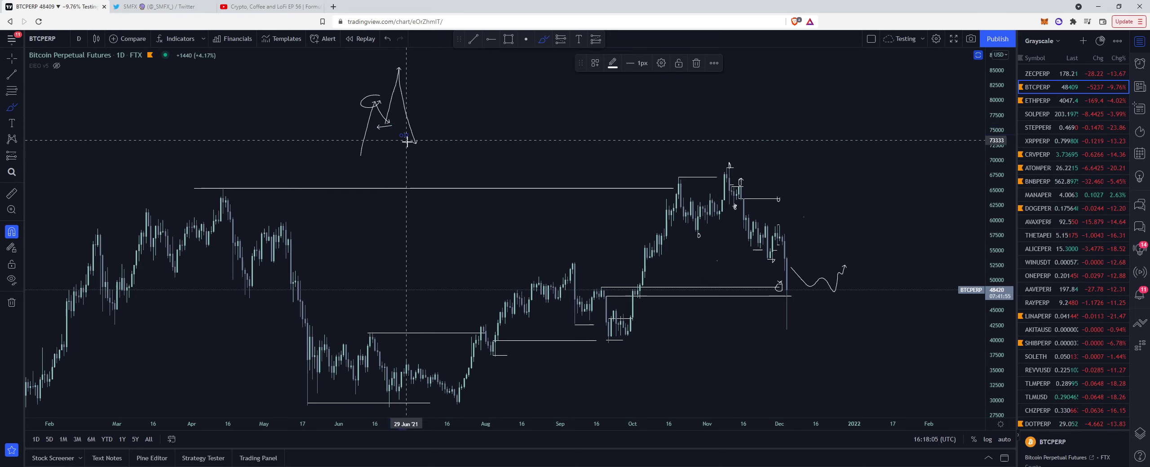
drag(405, 78, 419, 110)
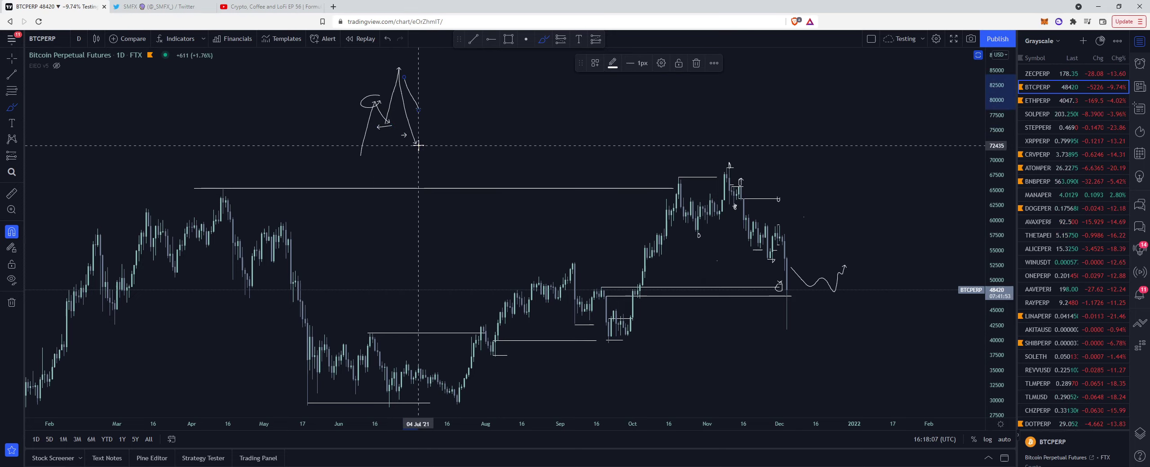
mouse_move(416, 143)
mouse_down()
mouse_move(442, 85)
mouse_move(469, 147)
mouse_up()
drag(444, 105, 437, 108)
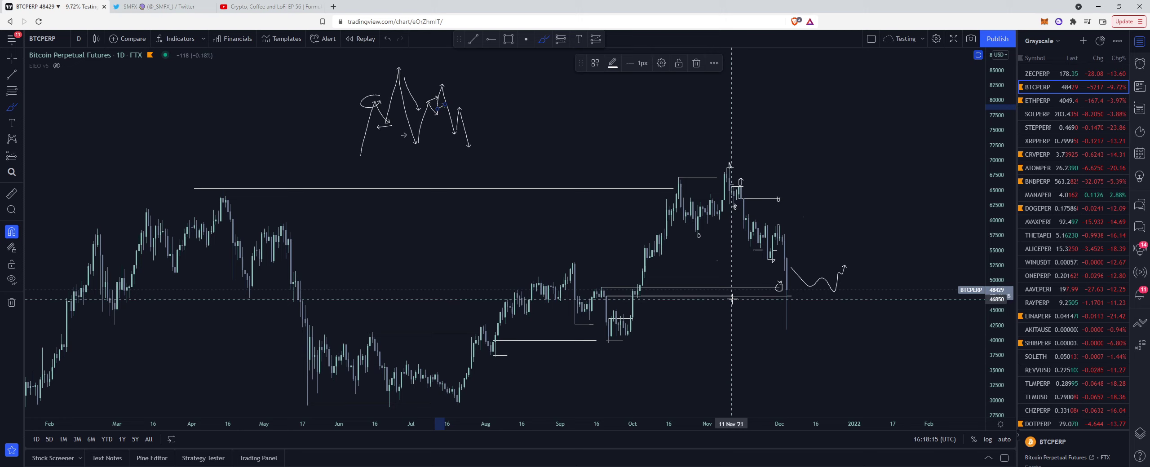
scroll(746, 301, up, 1)
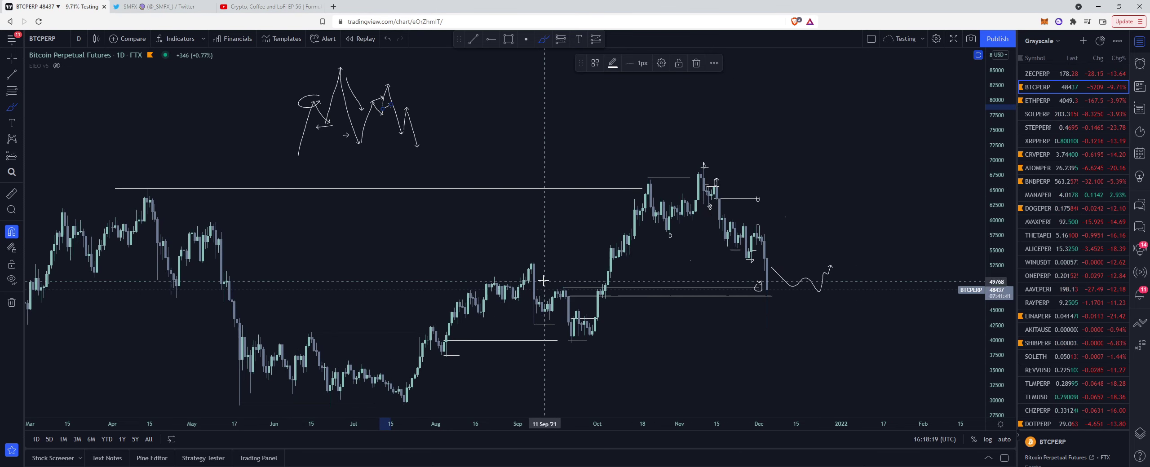
scroll(545, 281, down, 1)
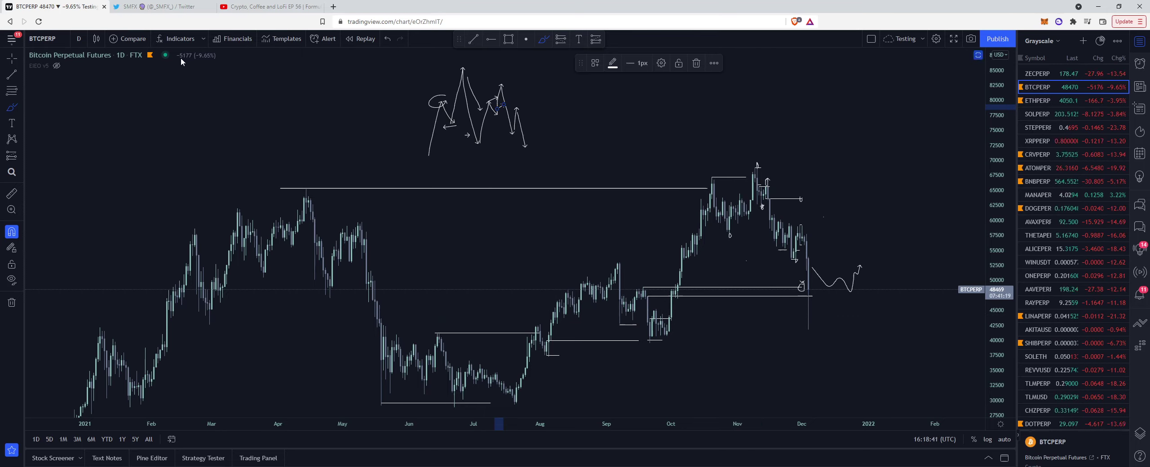
mouse_move(57, 63)
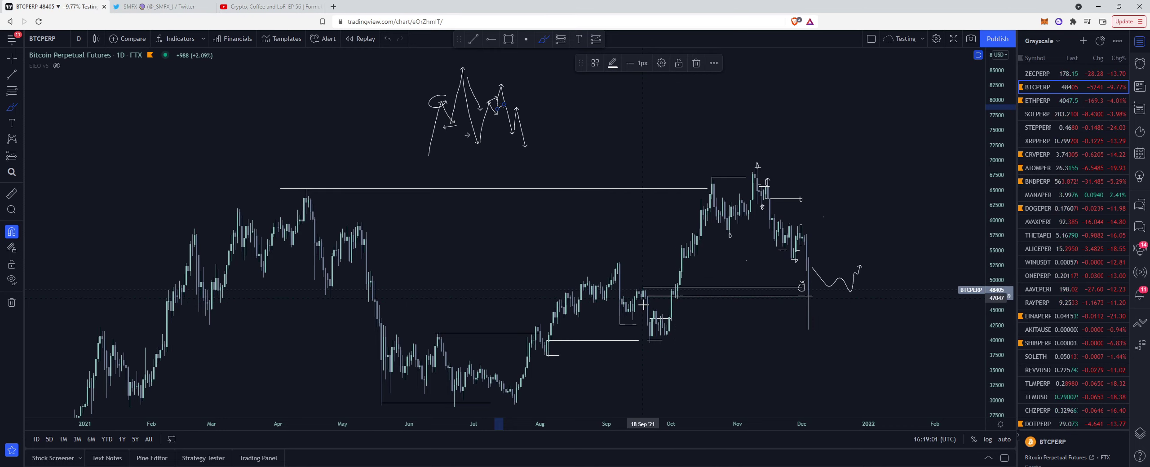
scroll(644, 305, up, 3)
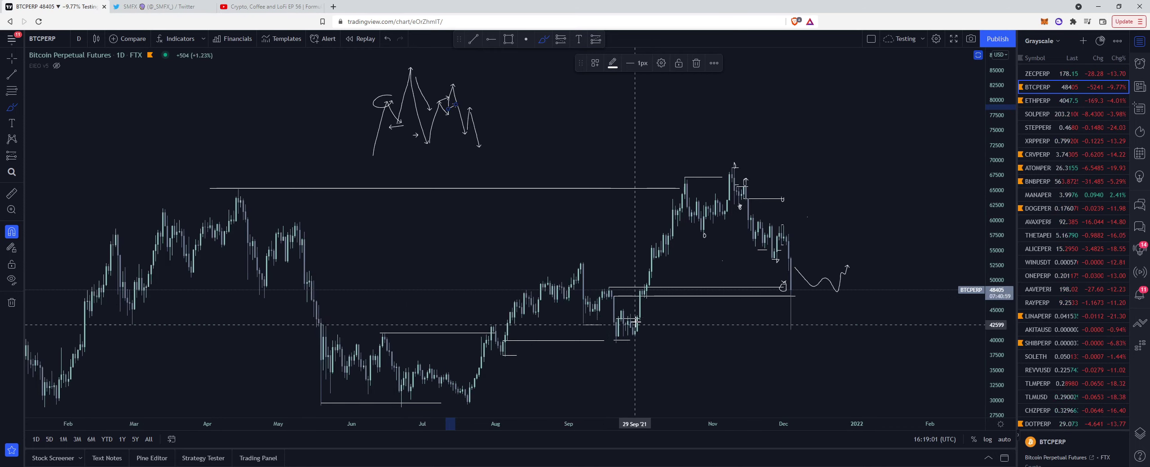
click(12, 59)
Step: Box-select and delete the short horizontal marker lines around the late-September 2021 lows
drag(807, 280, 807, 266)
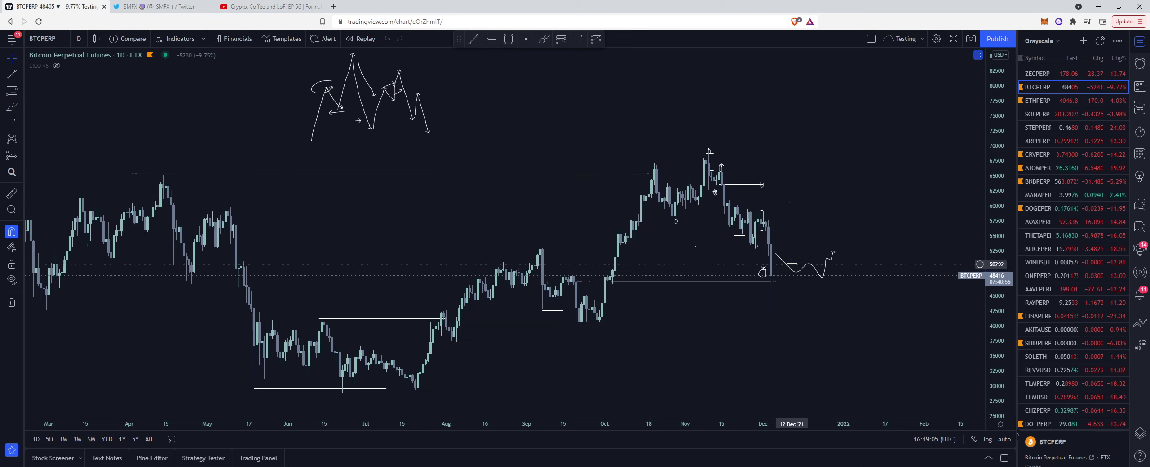
scroll(776, 280, down, 2)
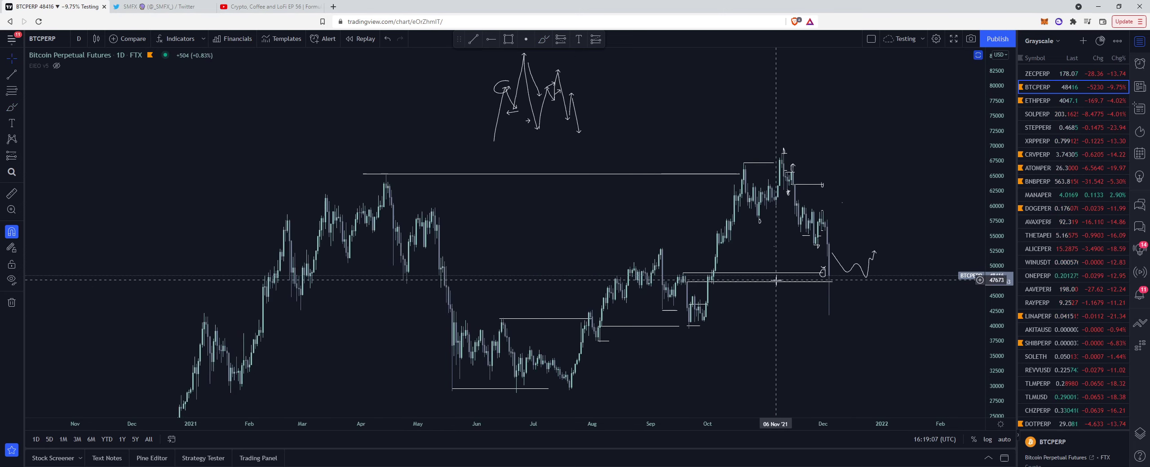
scroll(812, 332, up, 2)
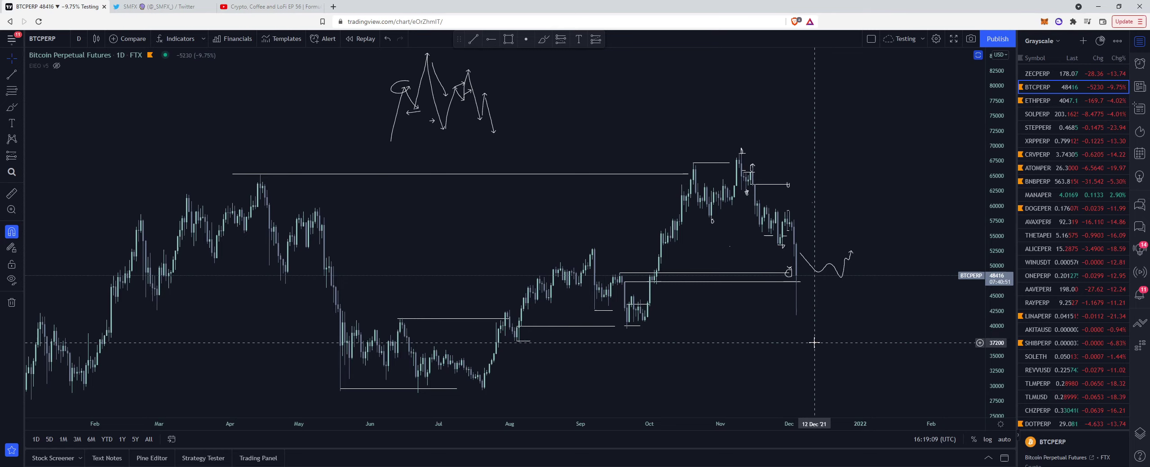
drag(814, 343, 774, 317)
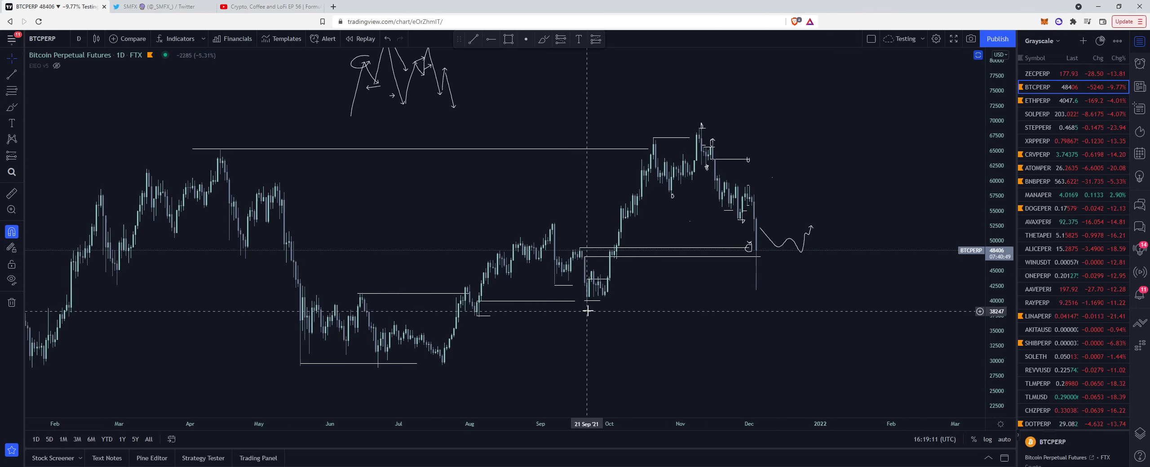
drag(632, 310, 582, 268)
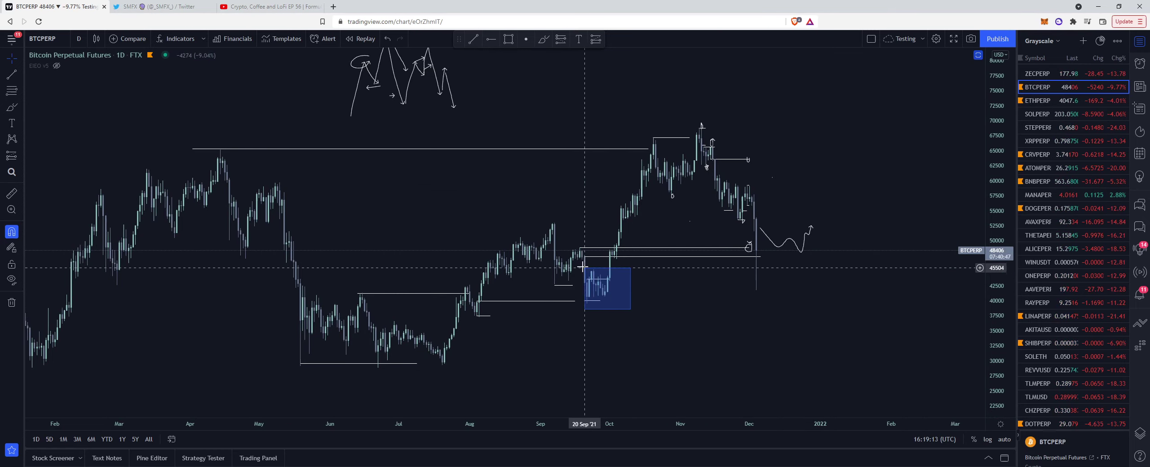
key(Escape)
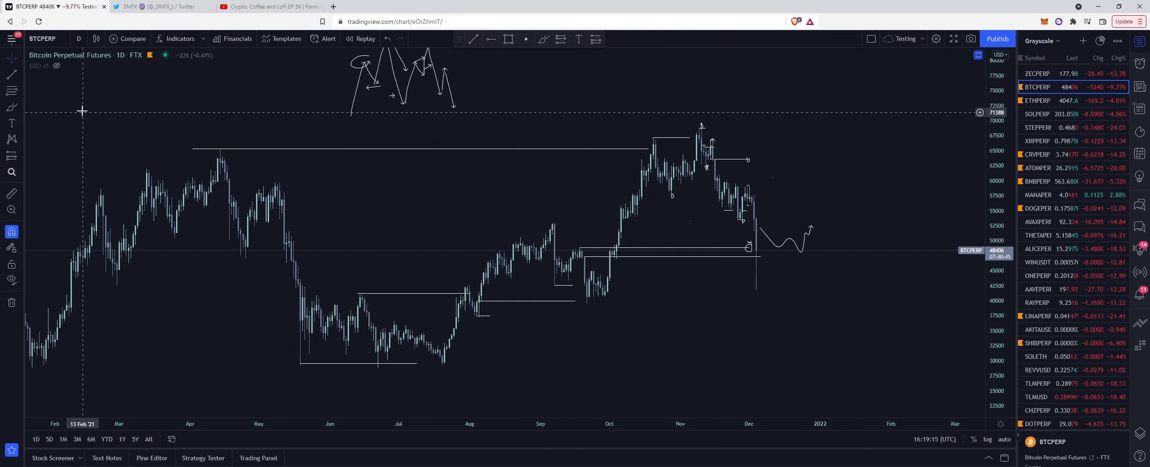
Step: Draw a horizontal trend line at 39487 from the 21 September 2021 low to late December, and delete the projected zigzag right of price
click(12, 74)
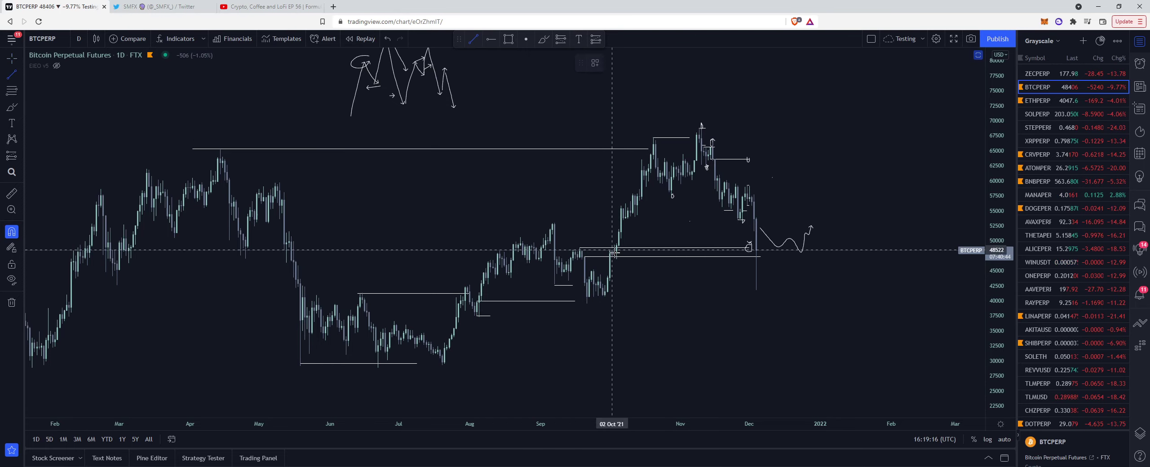
click(586, 305)
click(812, 304)
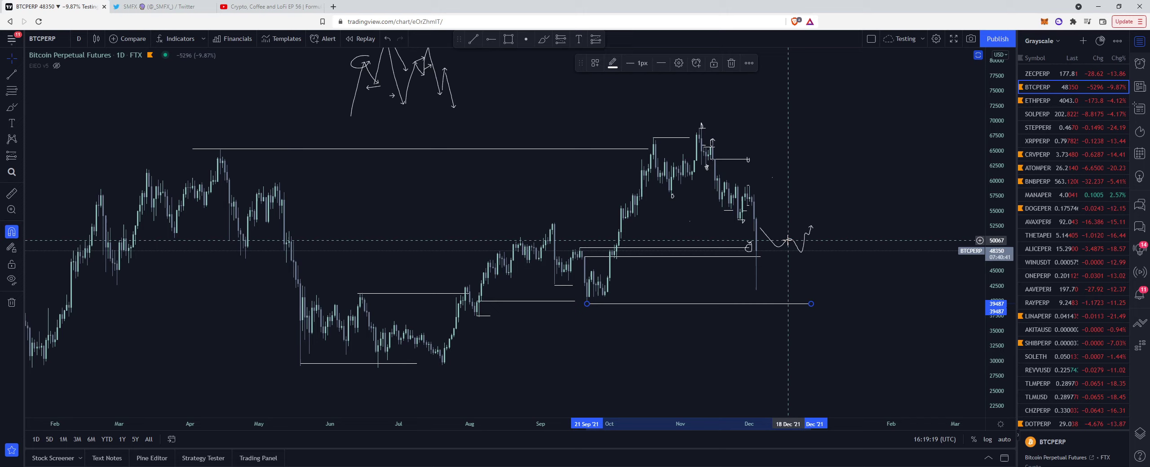
click(789, 245)
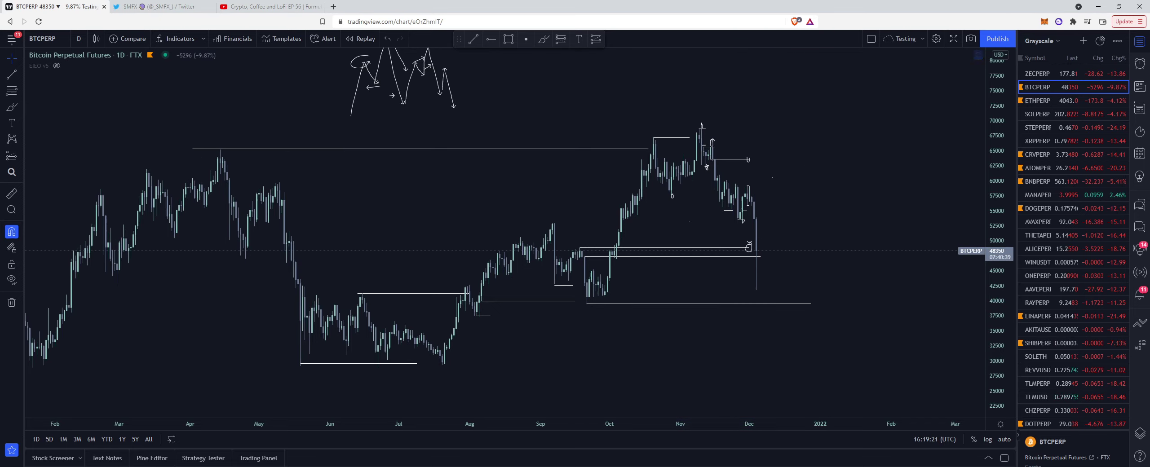
Step: Sketch with the Brush a short bounce and an arrowed drop onto the 39487 line, circling the target and underlining it with arrows
click(12, 110)
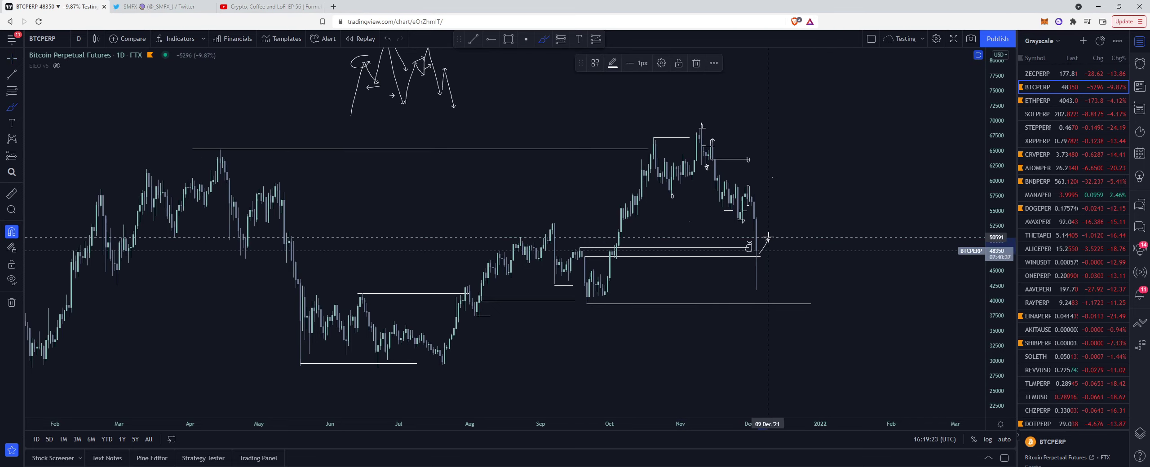
drag(759, 254, 785, 299)
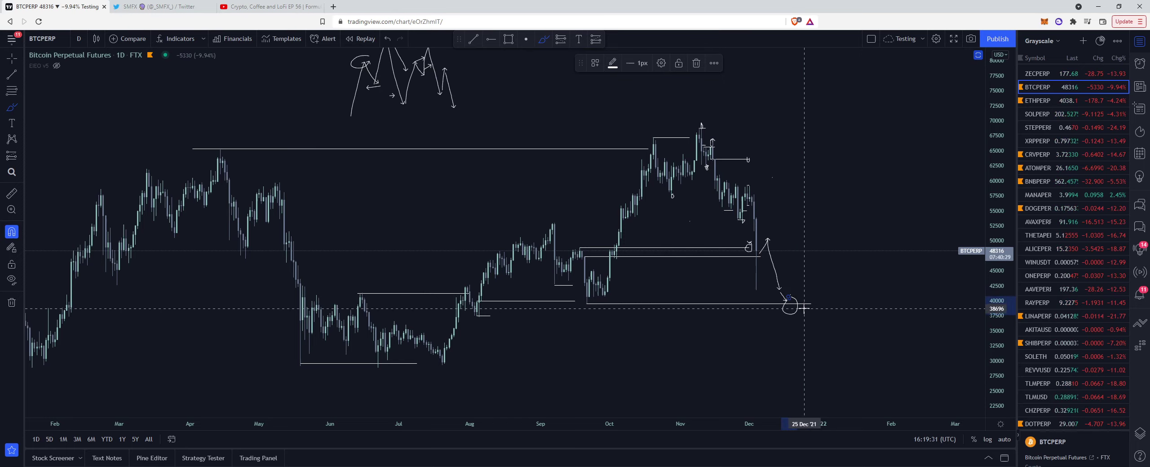
mouse_move(802, 308)
mouse_down()
mouse_move(761, 306)
mouse_move(809, 316)
mouse_up()
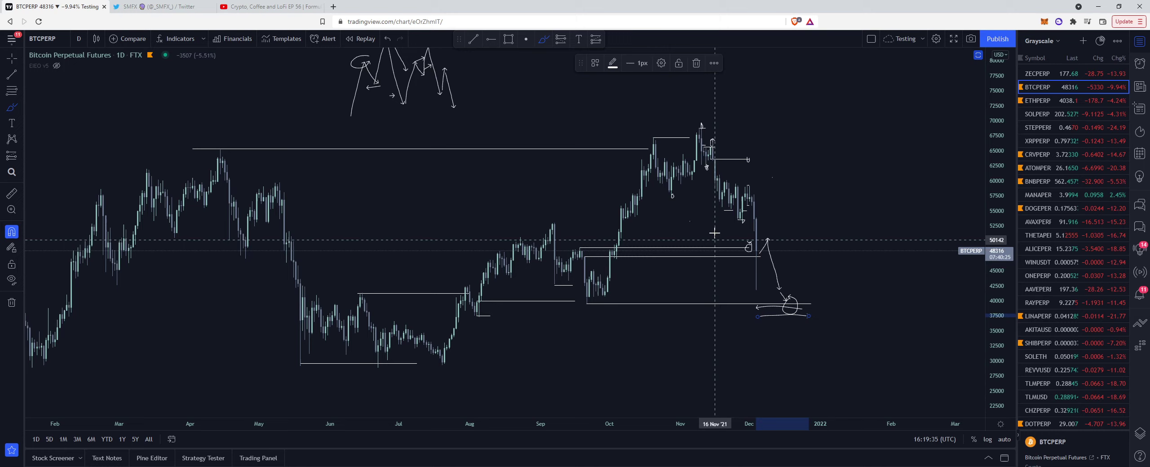
Step: Sketch a rebound from the circled target into January 2022 swings with a higher high and lower low, adding strokes across the swing levels
scroll(778, 382, down, 4)
drag(984, 261, 986, 315)
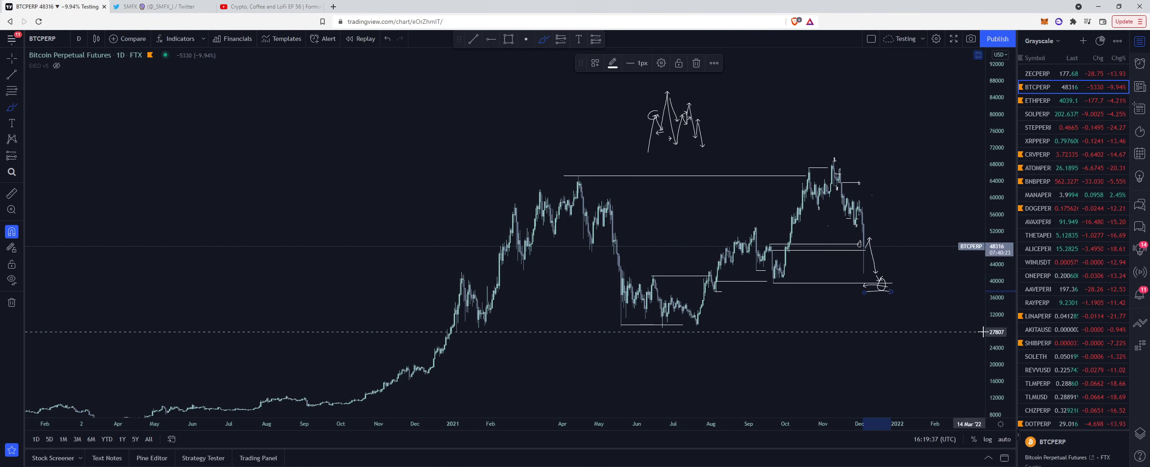
scroll(867, 357, up, 4)
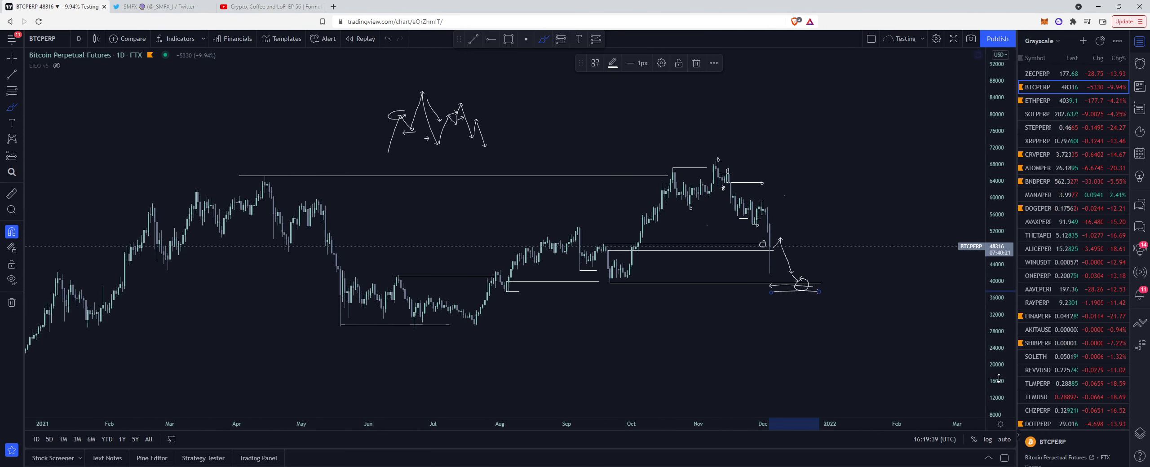
drag(987, 359, 987, 342)
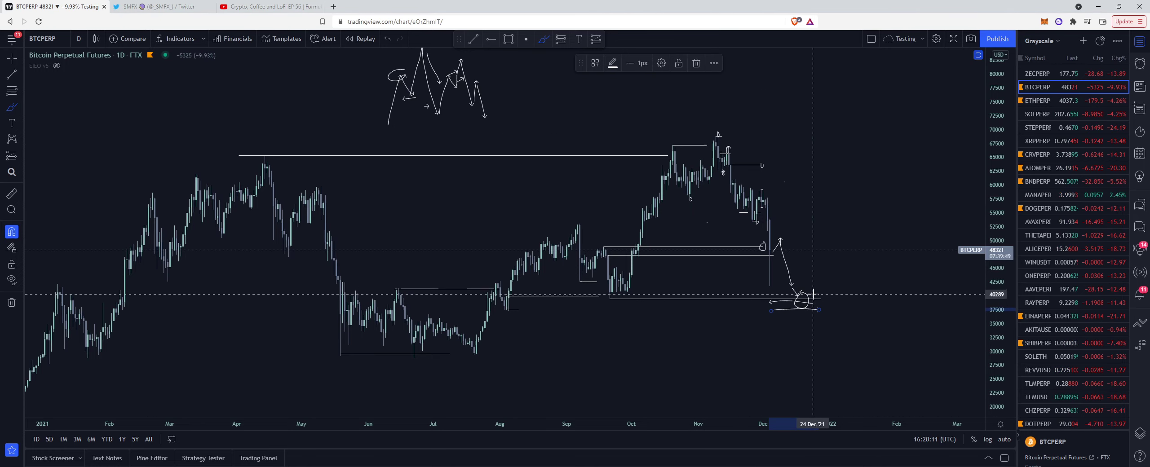
mouse_move(814, 290)
mouse_down()
mouse_move(835, 238)
mouse_move(852, 255)
mouse_move(862, 219)
mouse_move(876, 265)
mouse_move(888, 247)
mouse_move(894, 276)
mouse_up()
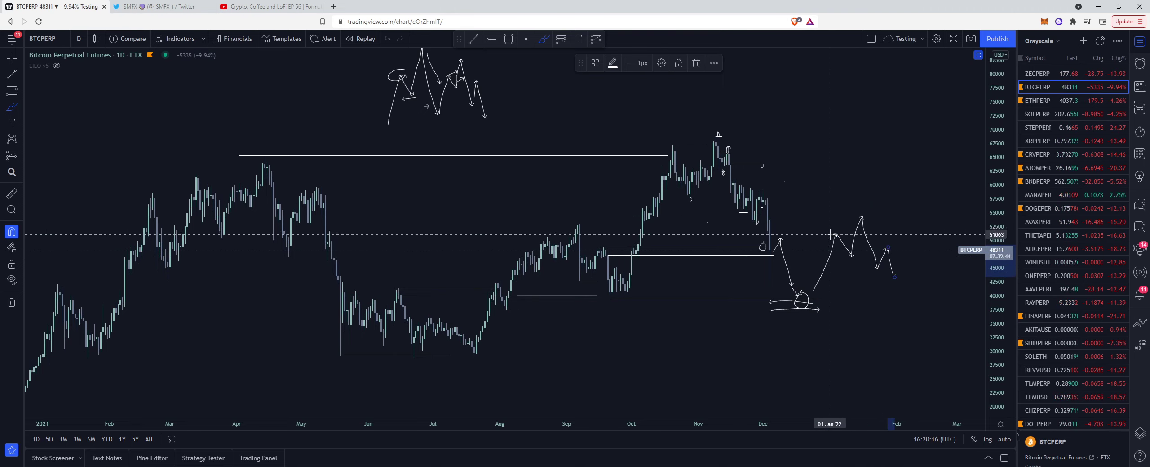
mouse_move(835, 233)
mouse_down()
mouse_move(858, 232)
mouse_move(851, 256)
mouse_move(881, 250)
mouse_up()
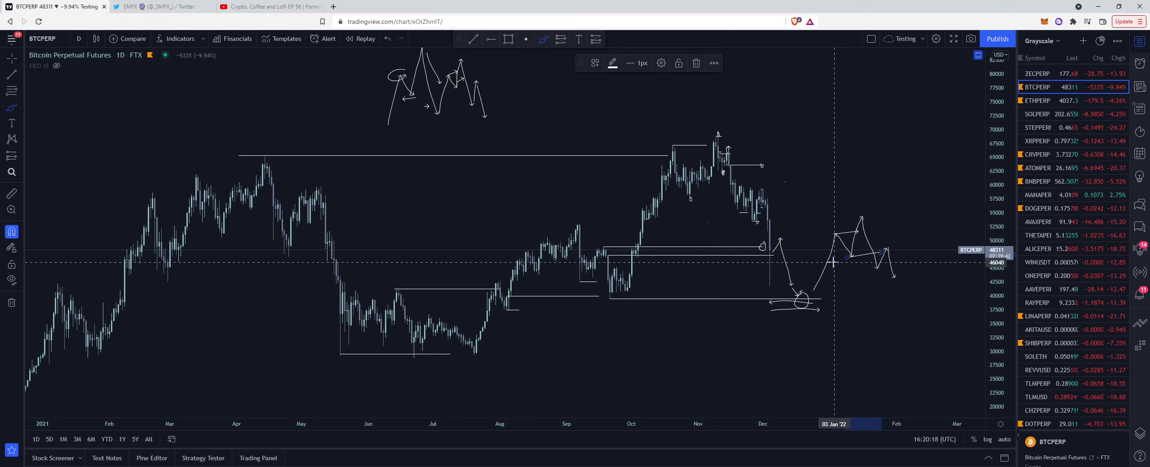
Step: Undo the Brush sketches of the projected drop, circled target and January swings, keeping the 39487 line
click(385, 39)
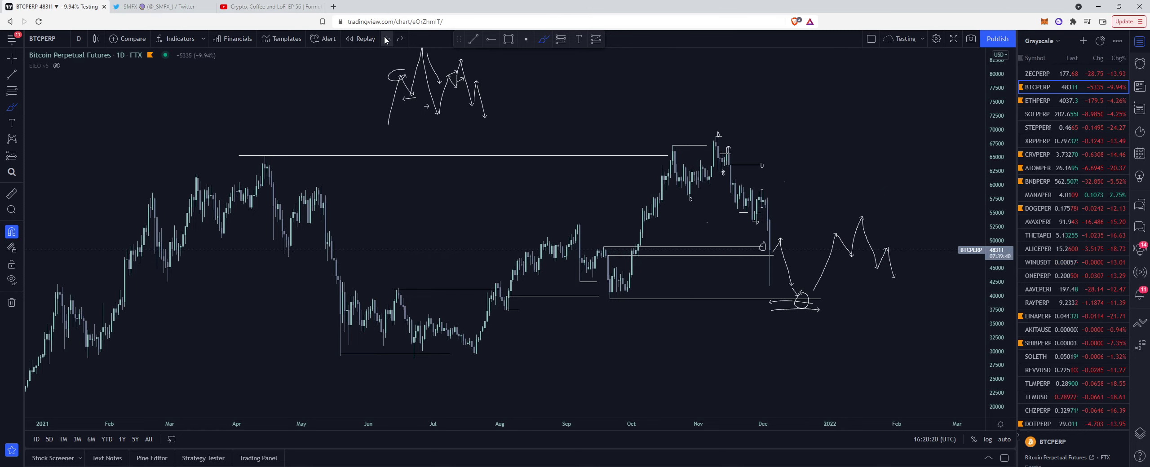
click(389, 40)
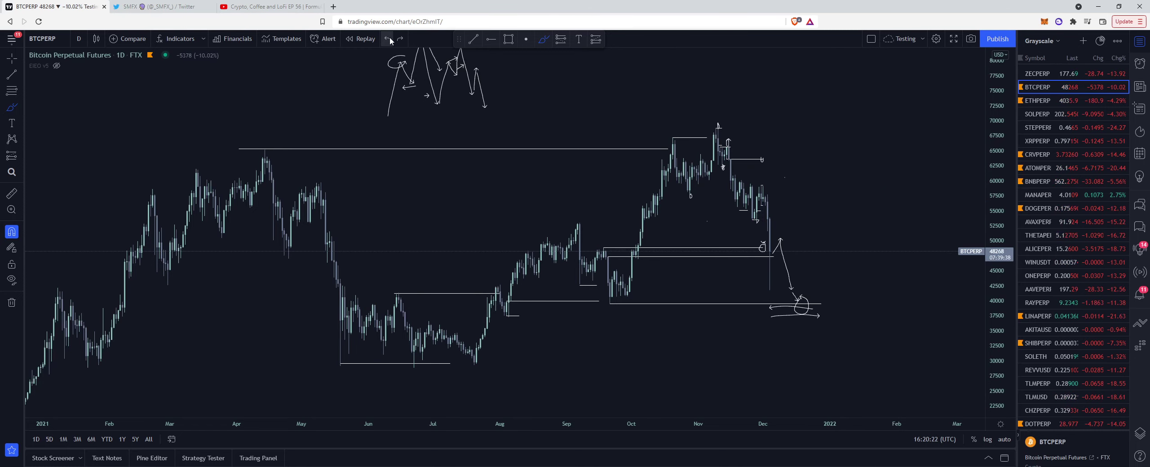
click(388, 39)
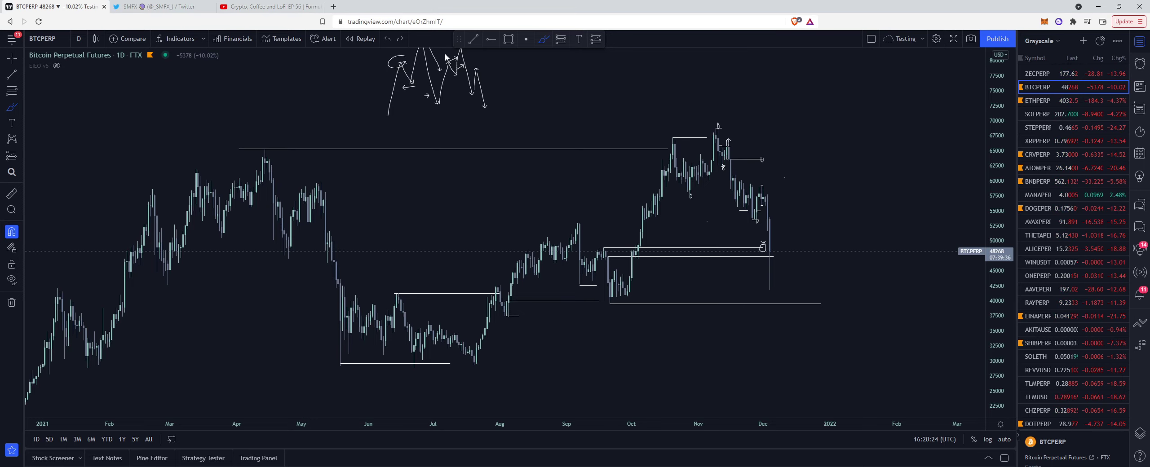
Step: Sketch a choppy projected path from the current price into a January 2022 rise with the Brush, and loop around the December wick low
mouse_move(779, 250)
mouse_down()
mouse_move(784, 231)
mouse_move(798, 260)
mouse_move(760, 290)
mouse_move(776, 296)
mouse_up()
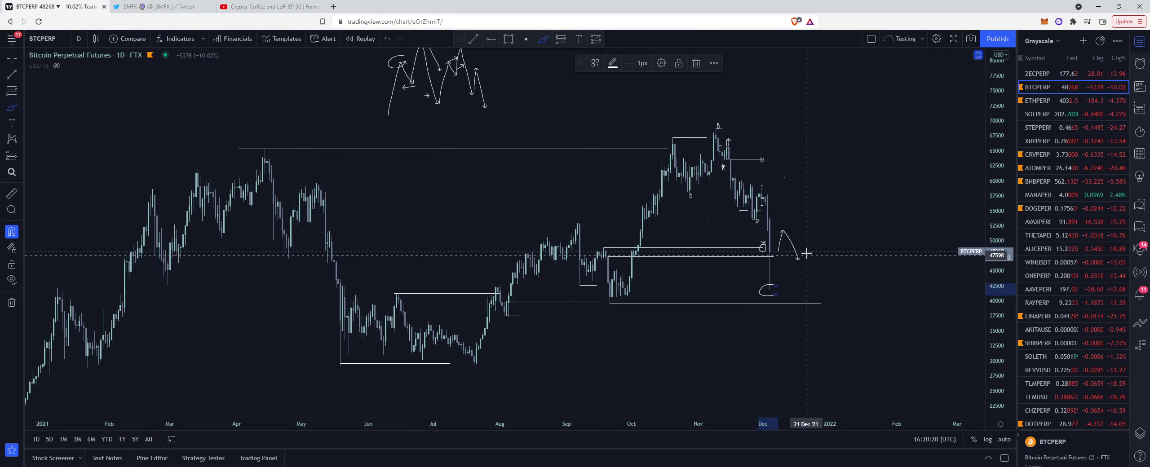
mouse_move(804, 248)
mouse_down()
mouse_move(799, 259)
mouse_move(819, 270)
mouse_move(854, 222)
mouse_up()
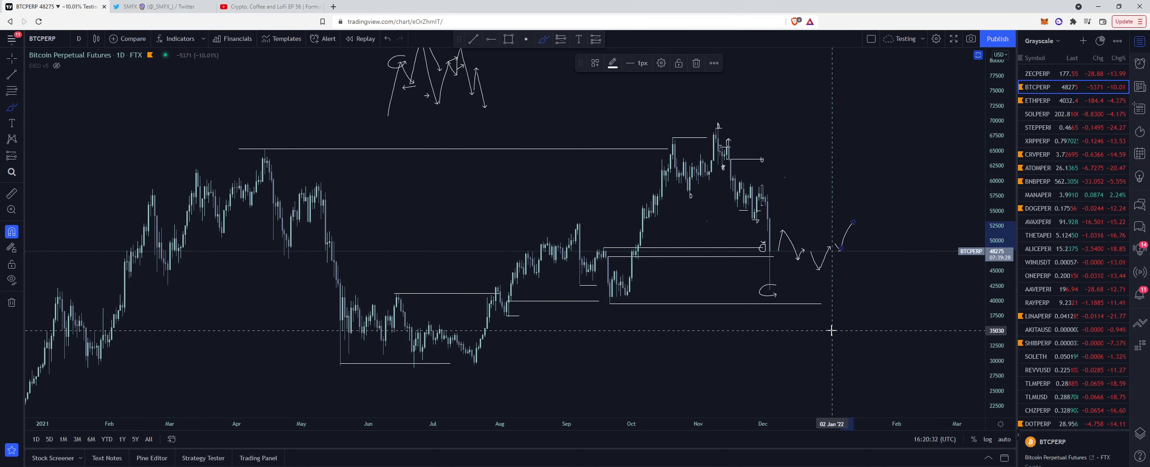
scroll(831, 330, down, 3)
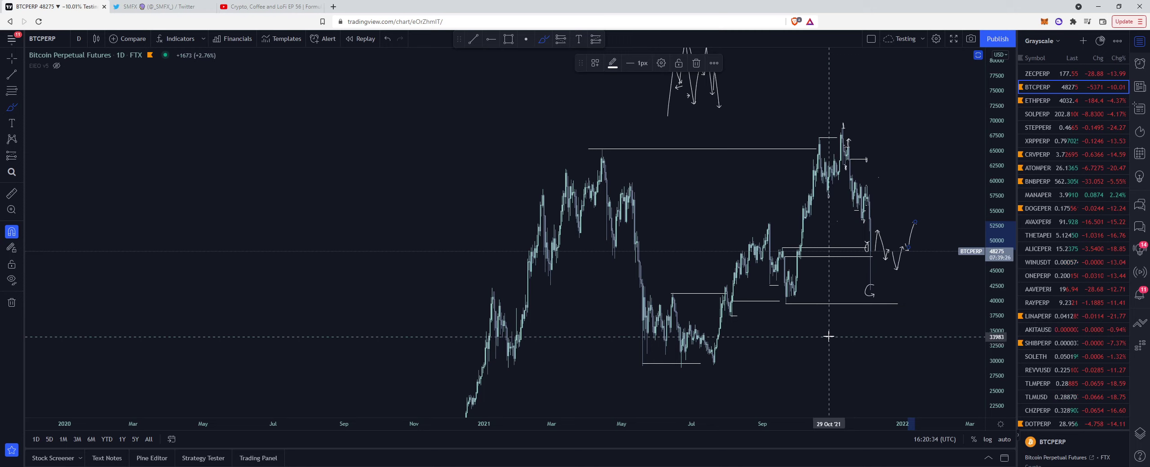
scroll(828, 333, up, 2)
scroll(827, 290, down, 1)
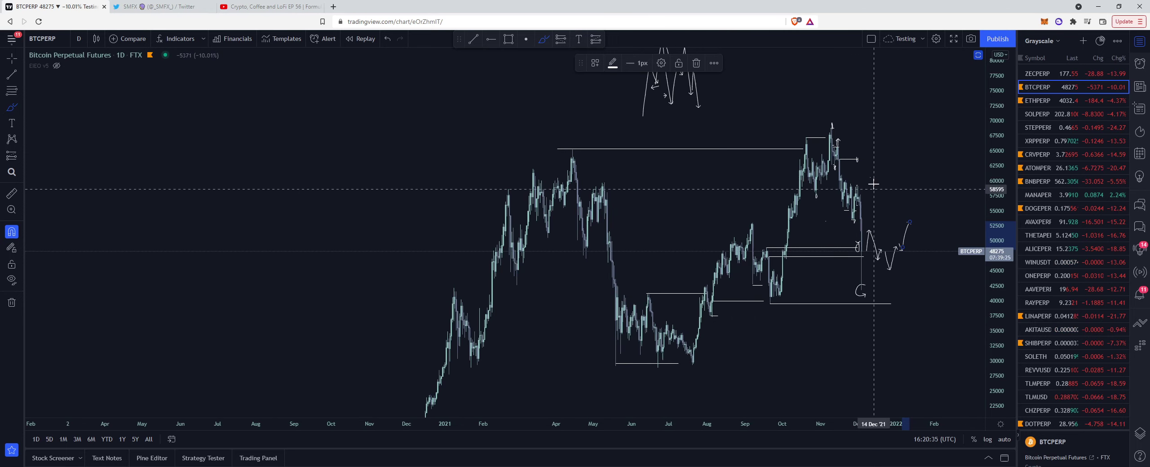
Step: Switch to the ETHPERP chart and draw a horizontal trend line beneath the late-May to late-July 2021 lows
click(1050, 100)
scroll(330, 196, up, 1)
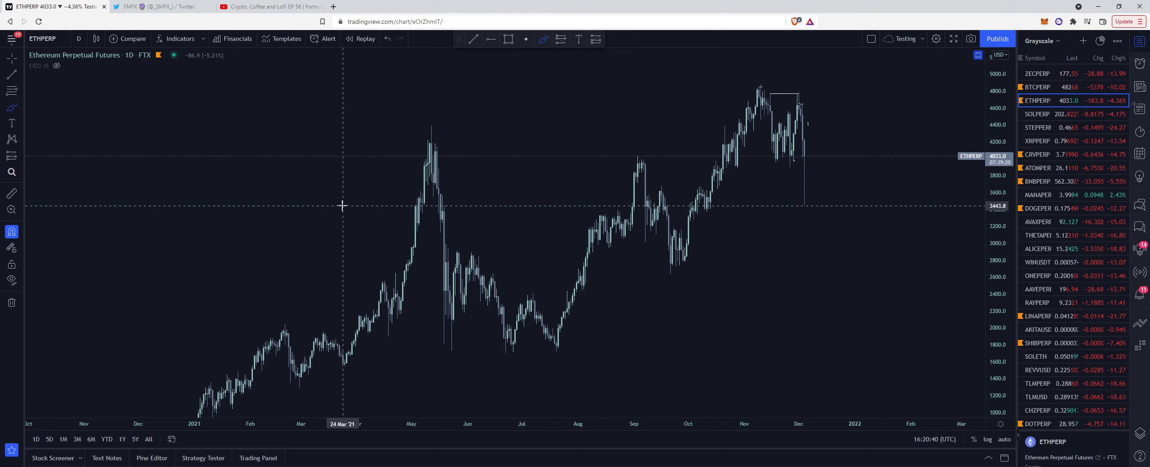
click(12, 74)
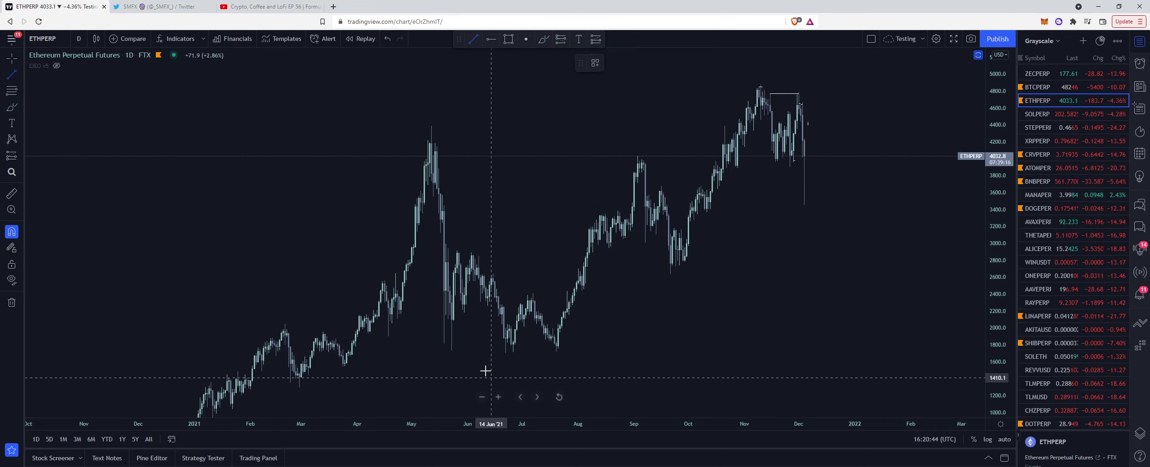
drag(450, 352, 557, 351)
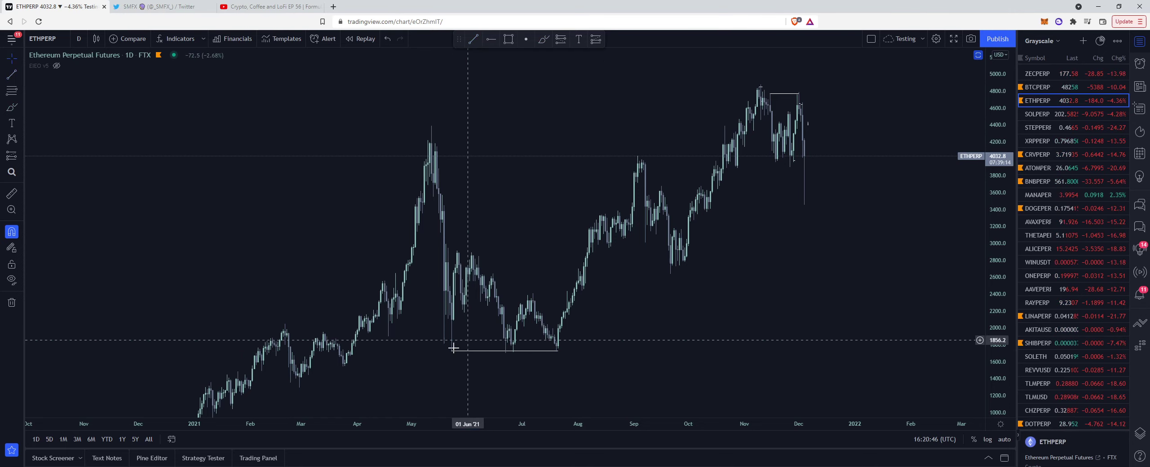
Step: Draw a horizontal trend line from the late-May 2021 rebound high across to the early-August breakout
scroll(414, 286, up, 1)
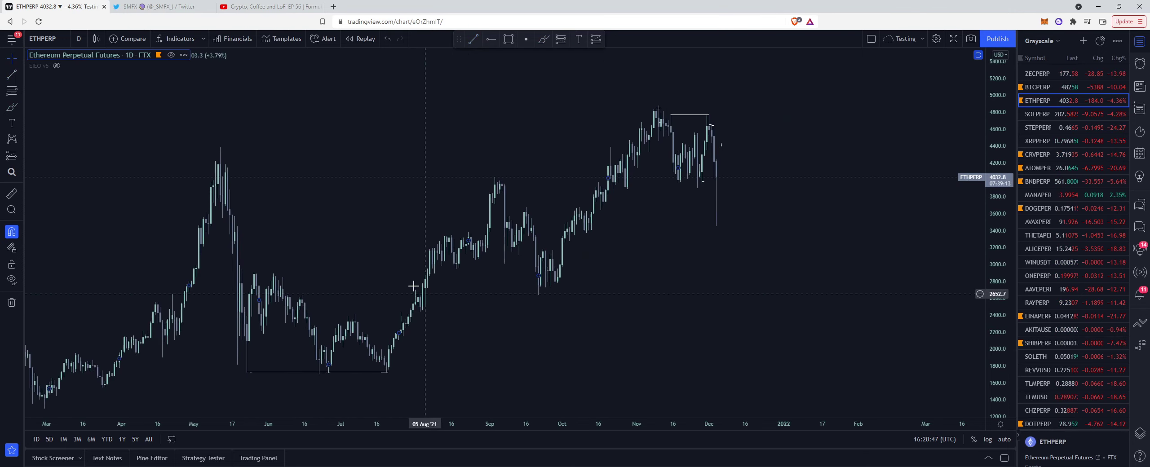
click(12, 74)
drag(254, 271, 425, 270)
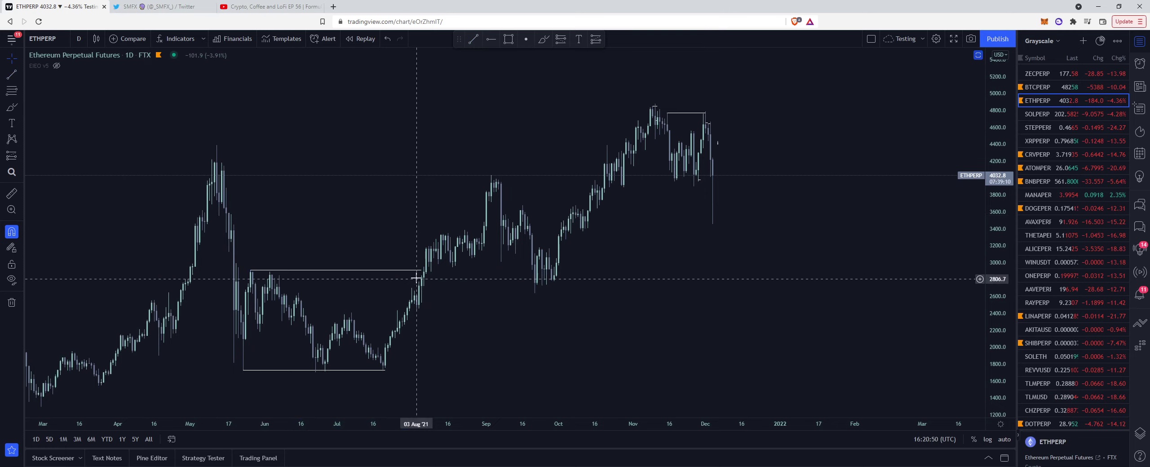
Step: Draw horizontal trend lines from the mid-August 2021 low to mid-September and from the mid-September high to late December
click(12, 75)
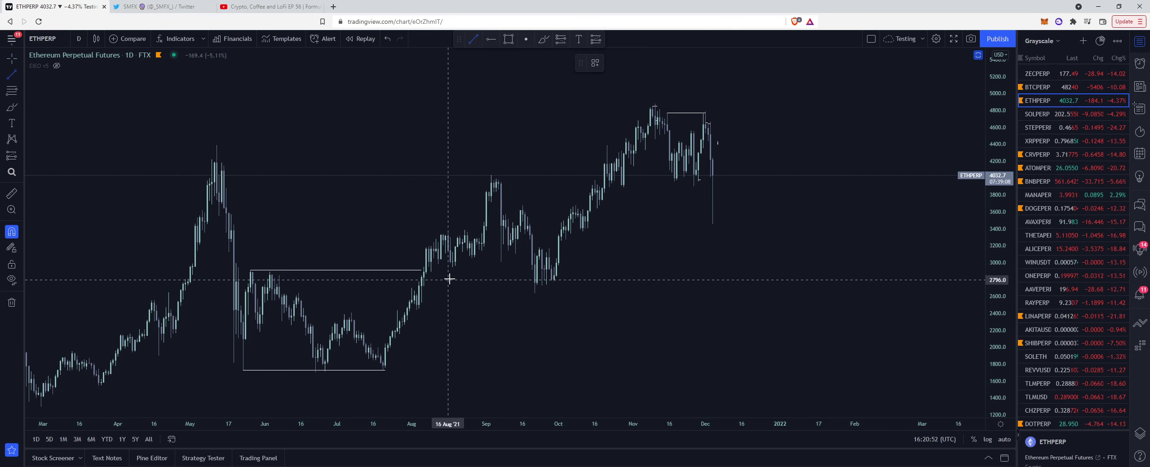
drag(453, 267, 525, 267)
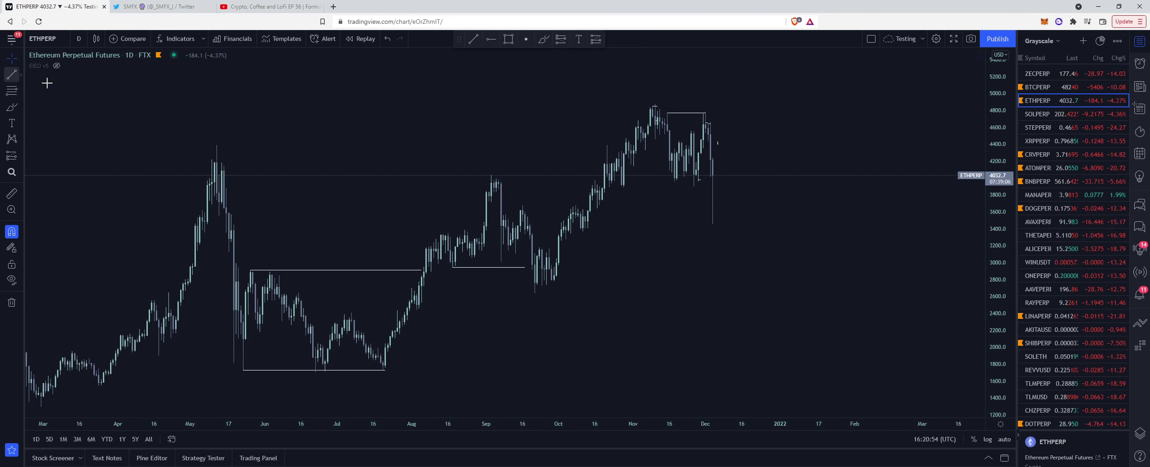
drag(522, 205, 764, 205)
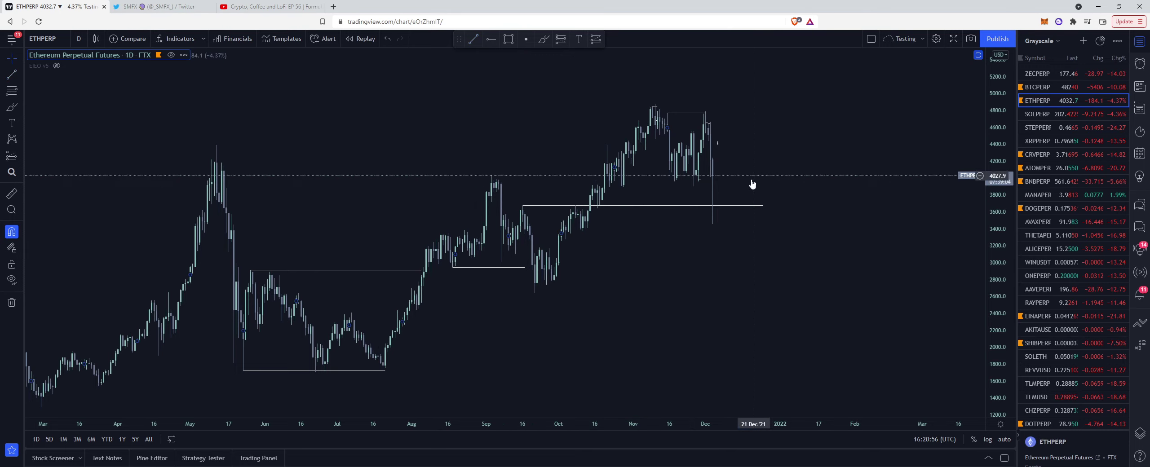
Step: Mark the demand zone around 3800 from late October to early December 2021 with a rectangle just above the mid-September high line
scroll(683, 209, up, 1)
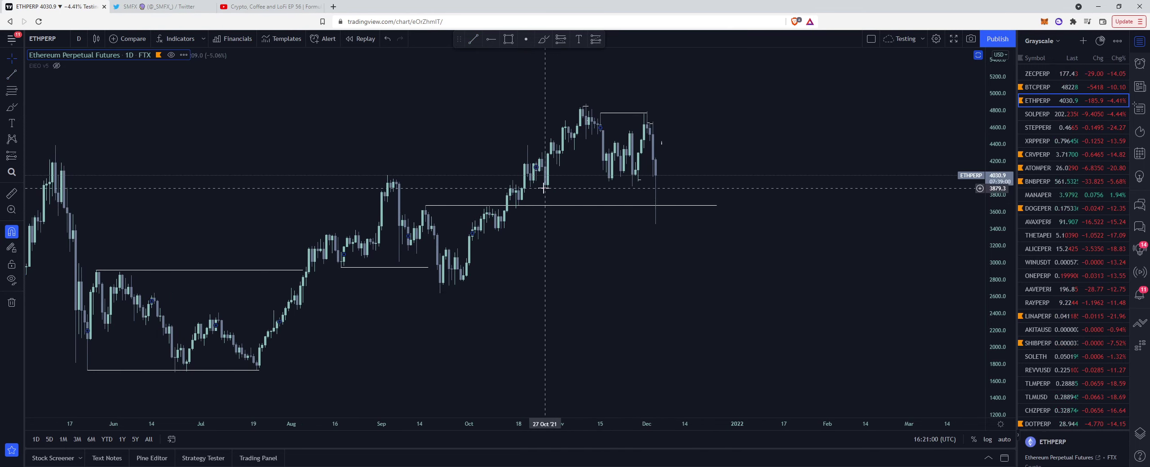
click(21, 108)
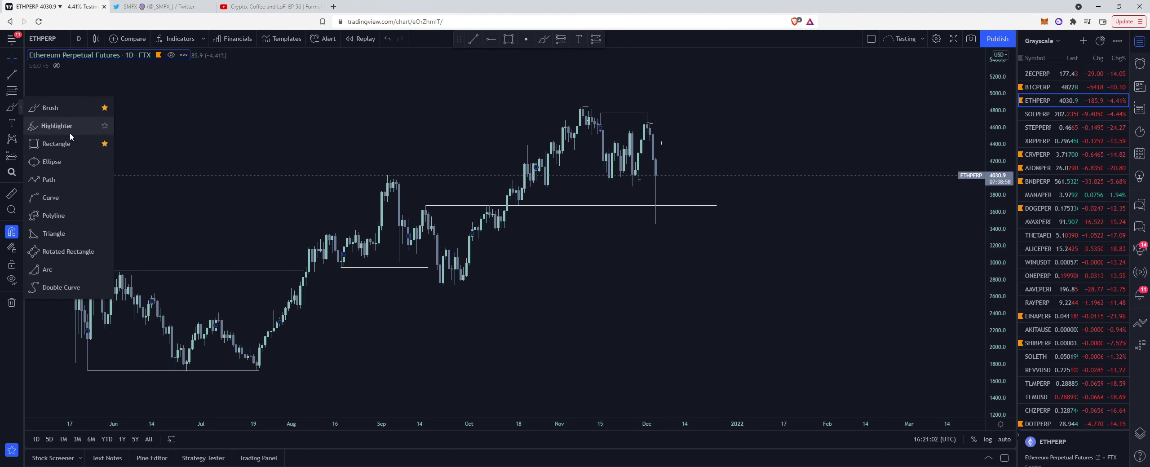
click(68, 143)
mouse_move(171, 128)
mouse_down()
mouse_move(494, 164)
mouse_move(641, 200)
mouse_up()
click(683, 189)
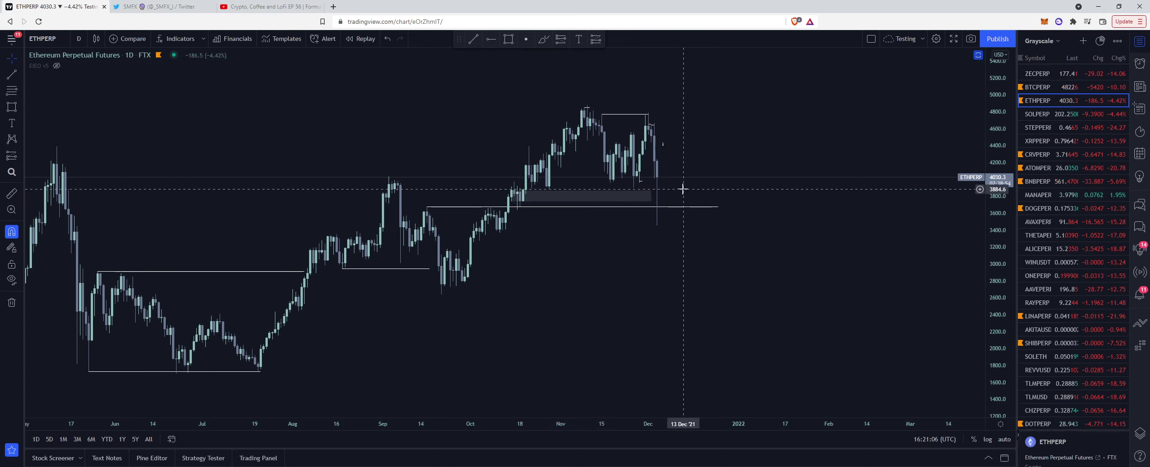
Step: Switch to the MANAPERP chart and examine its daily price action and drawn levels from November through the December drop
drag(436, 202, 457, 218)
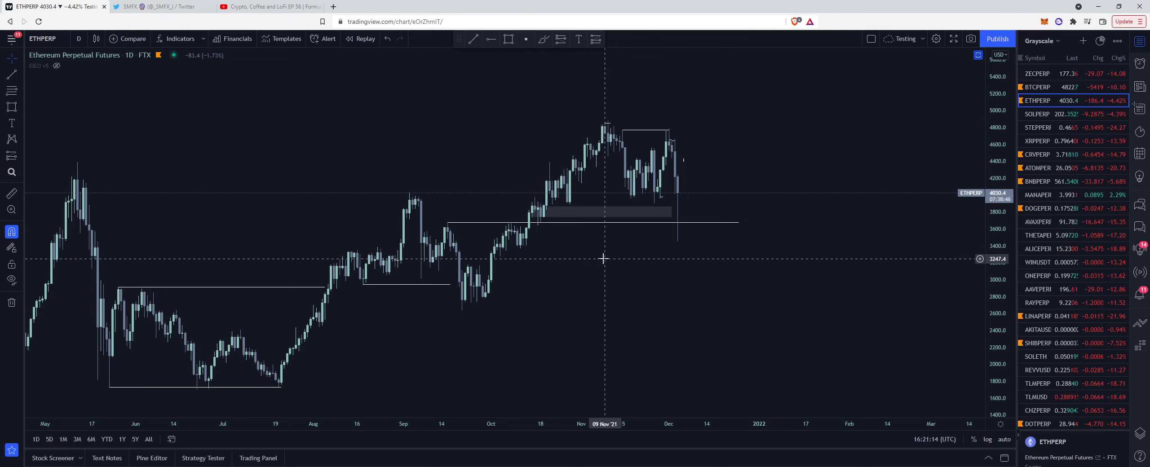
scroll(604, 259, down, 1)
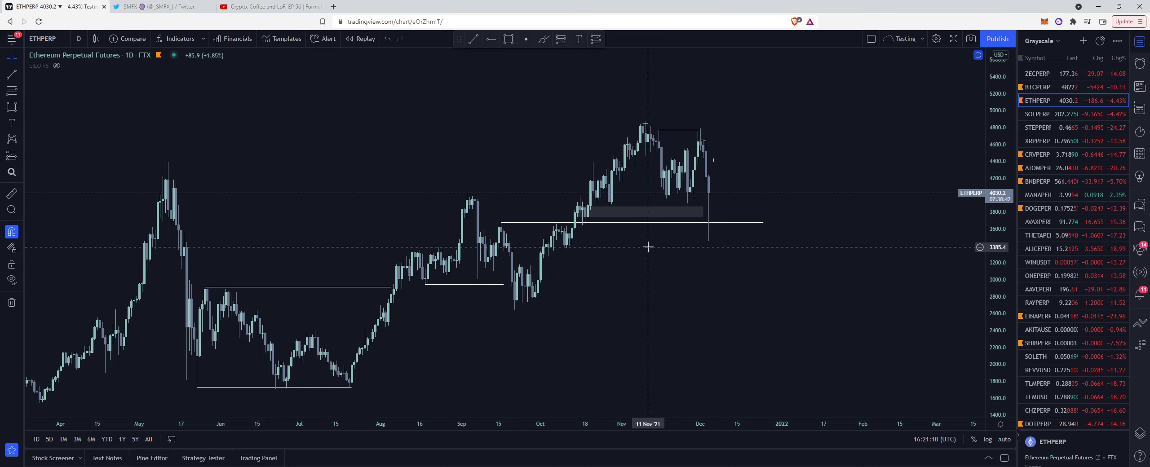
click(1055, 194)
scroll(741, 278, up, 4)
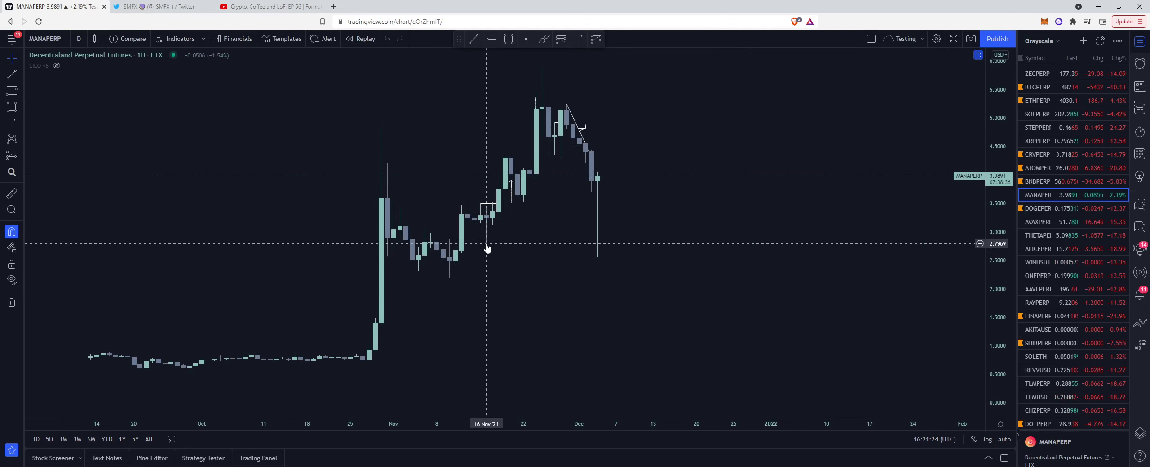
scroll(559, 259, down, 3)
scroll(584, 267, up, 3)
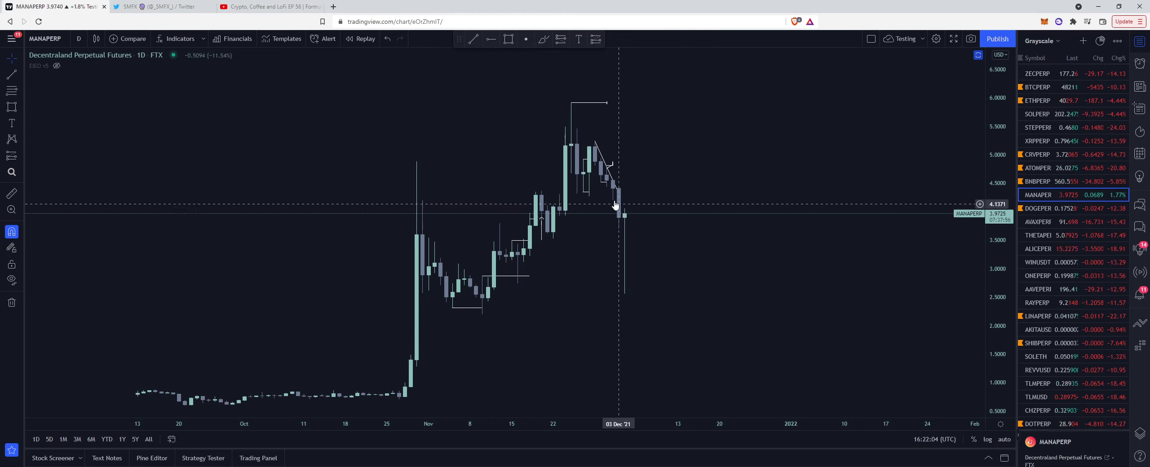
Step: Set the MANAPERP chart's interval to 1 hour
click(80, 40)
click(111, 217)
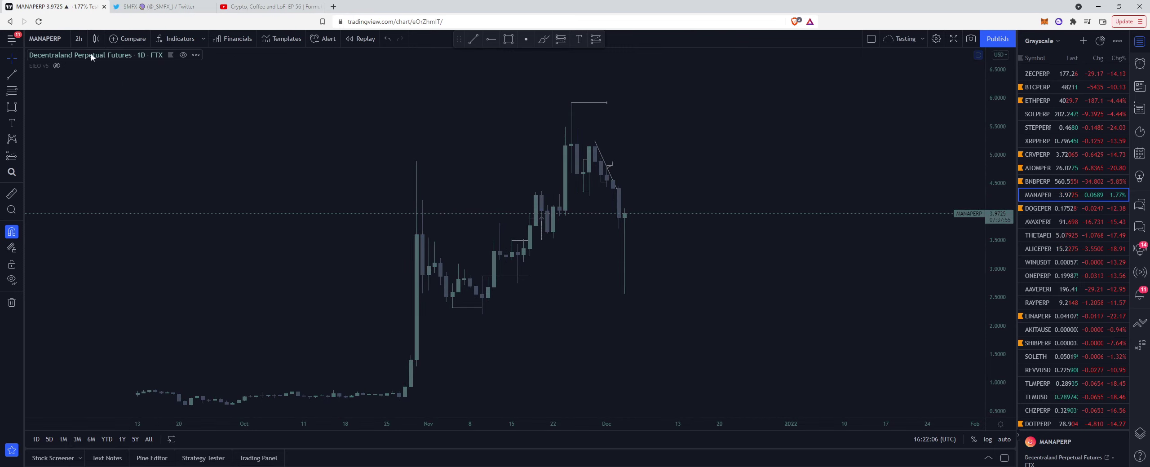
click(79, 39)
click(99, 203)
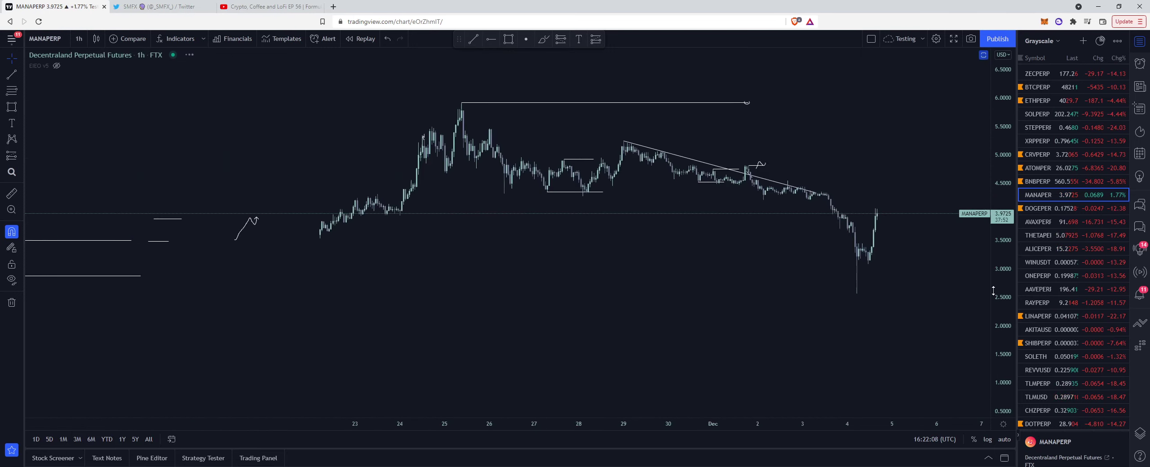
Step: Brush a zigzag price projection from the latest candle into 5 December and mark the 4 December consolidation with an arc and an arrow
scroll(976, 179, up, 3)
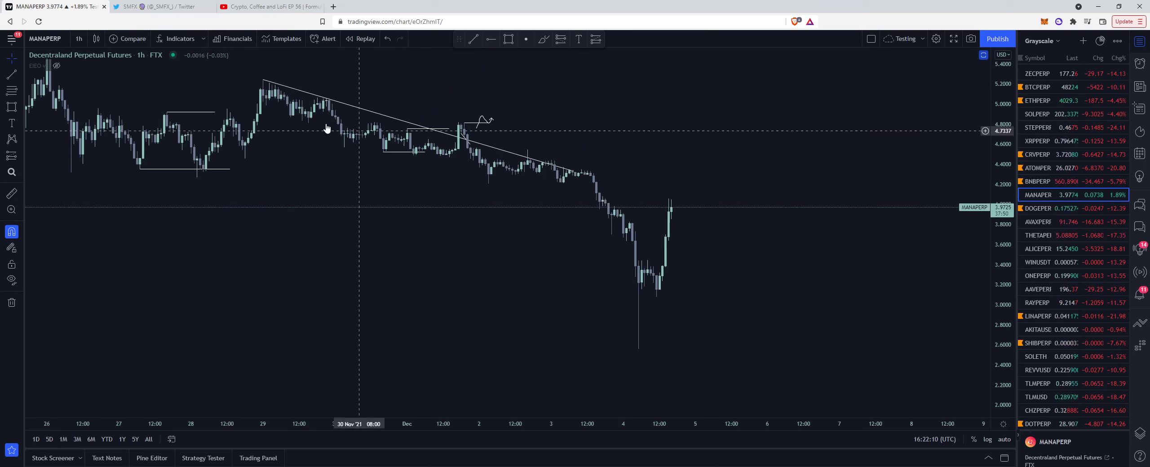
click(20, 111)
click(50, 113)
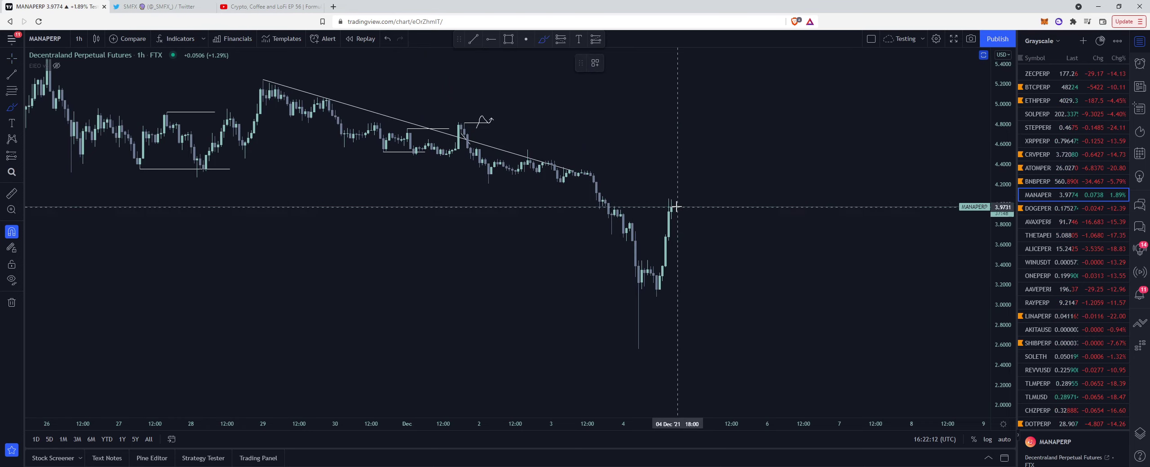
mouse_move(675, 206)
mouse_down()
mouse_move(700, 247)
mouse_move(731, 199)
mouse_up()
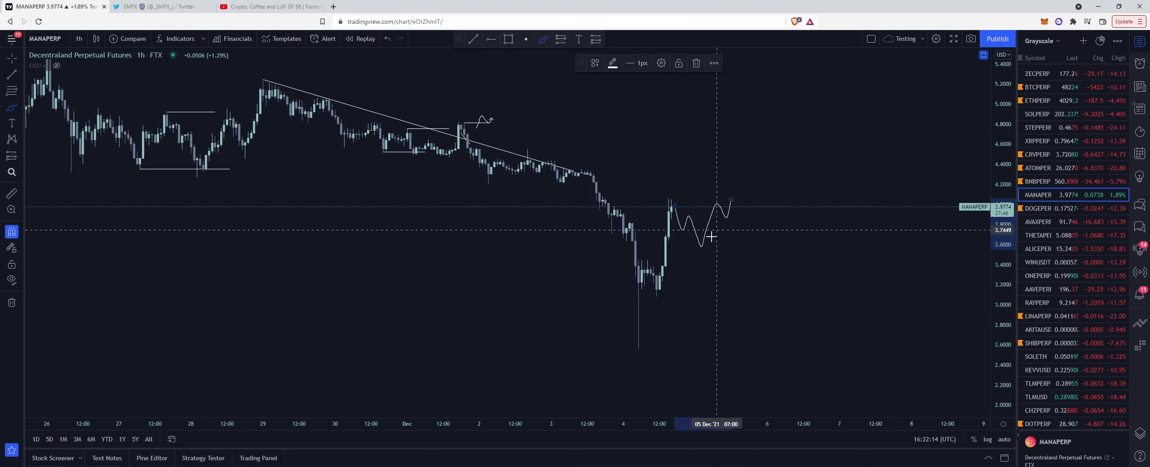
mouse_move(645, 266)
mouse_down()
mouse_move(693, 260)
mouse_move(657, 290)
mouse_up()
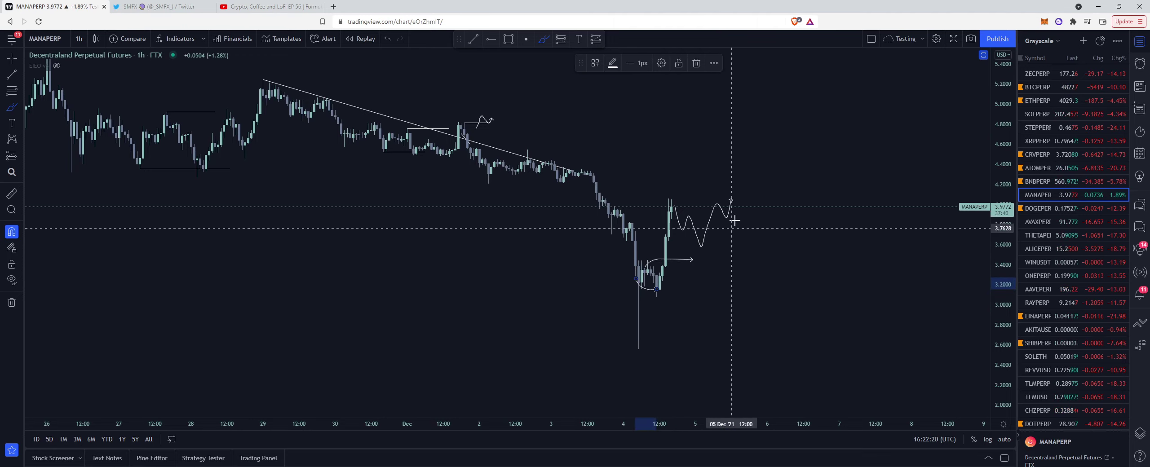
Step: Brush short marks at the 29 November high and just above the long horizontal line at the late-November peak, near 6.00
scroll(746, 223, down, 5)
scroll(773, 230, down, 5)
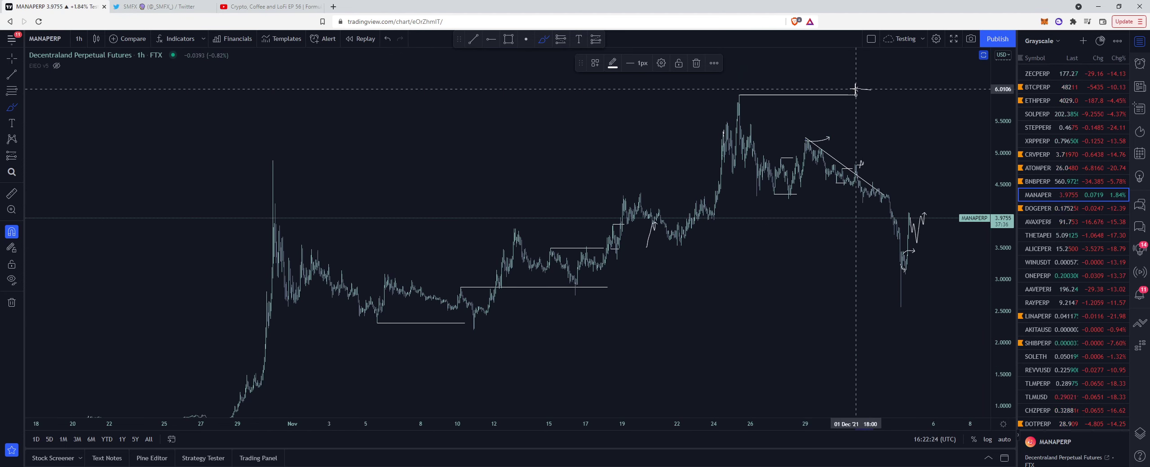
drag(854, 90, 871, 89)
Step: Switch to the BNBPERP chart and examine its 1-hour price action and drawn levels from August through the December drop
click(1038, 181)
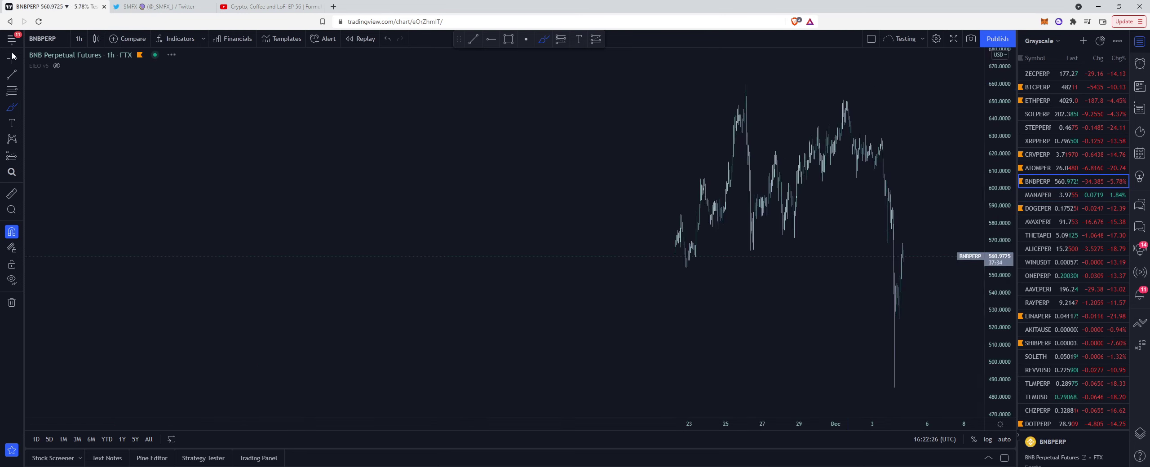
scroll(722, 294, down, 5)
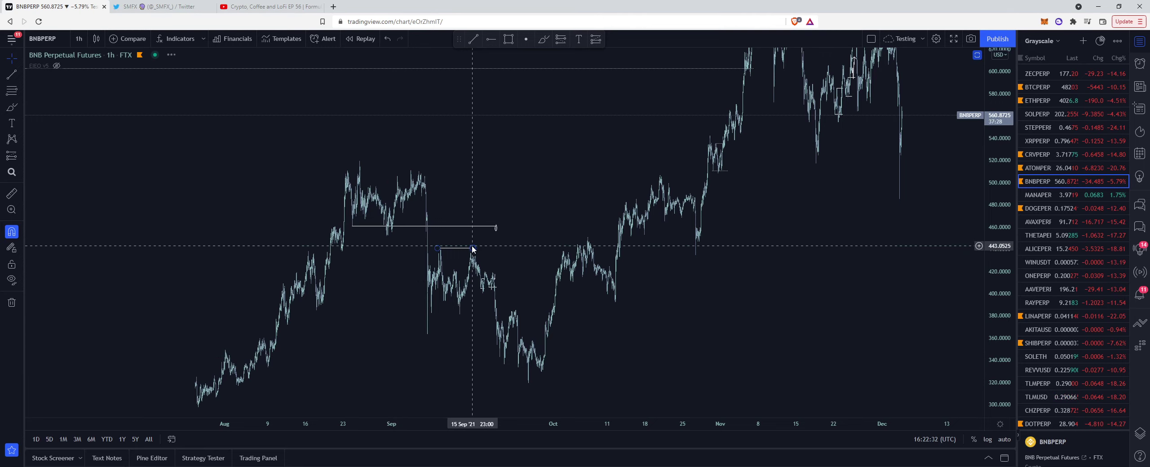
drag(614, 257, 534, 263)
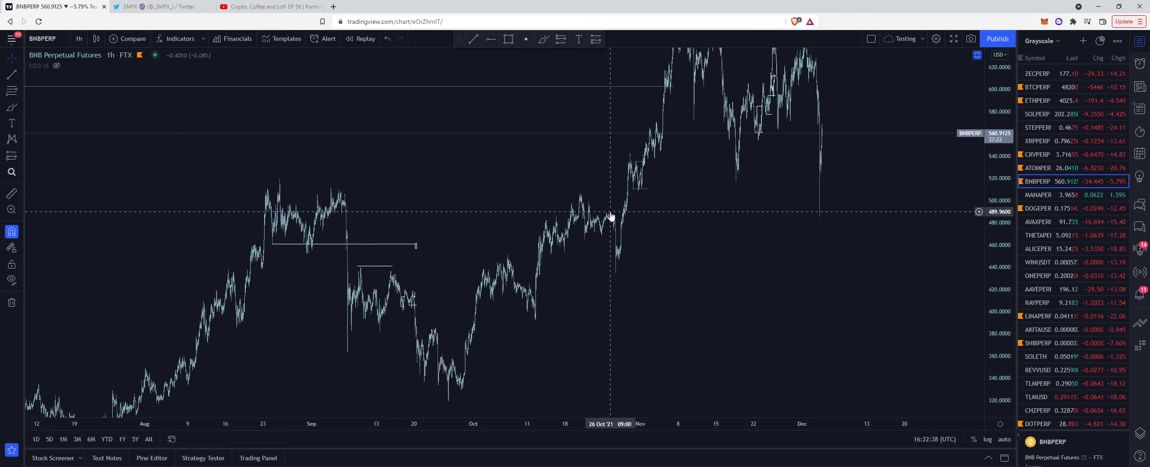
drag(661, 215, 616, 249)
drag(585, 135, 549, 186)
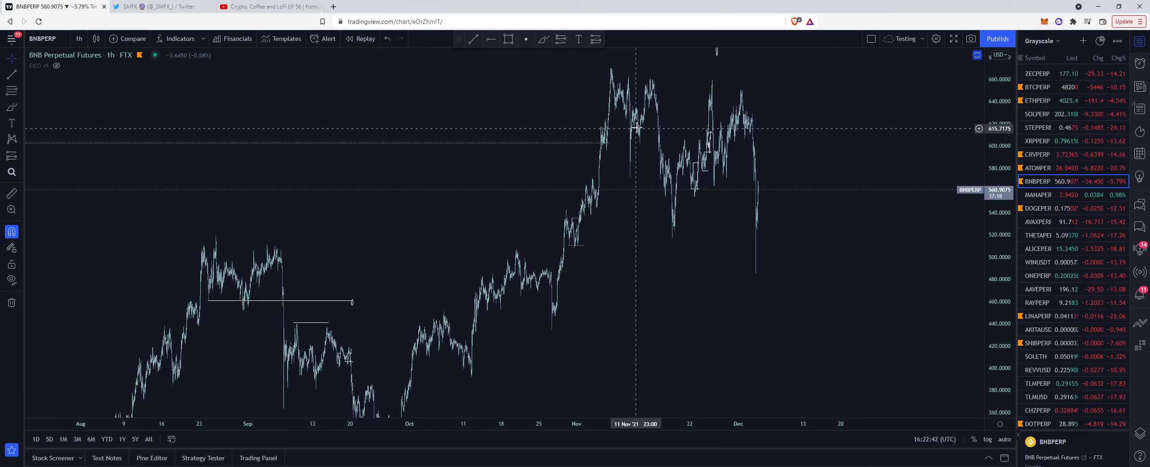
drag(629, 321, 653, 267)
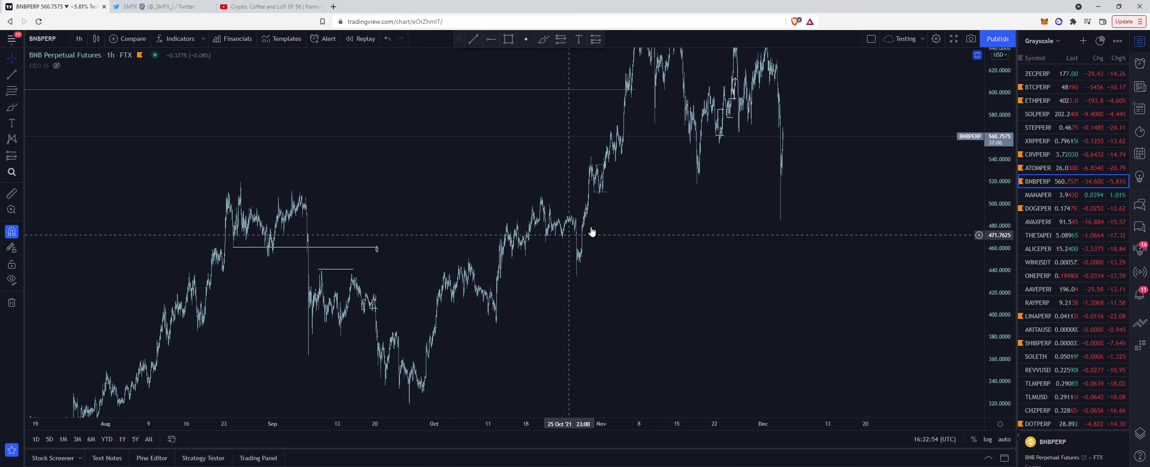
drag(616, 239, 644, 271)
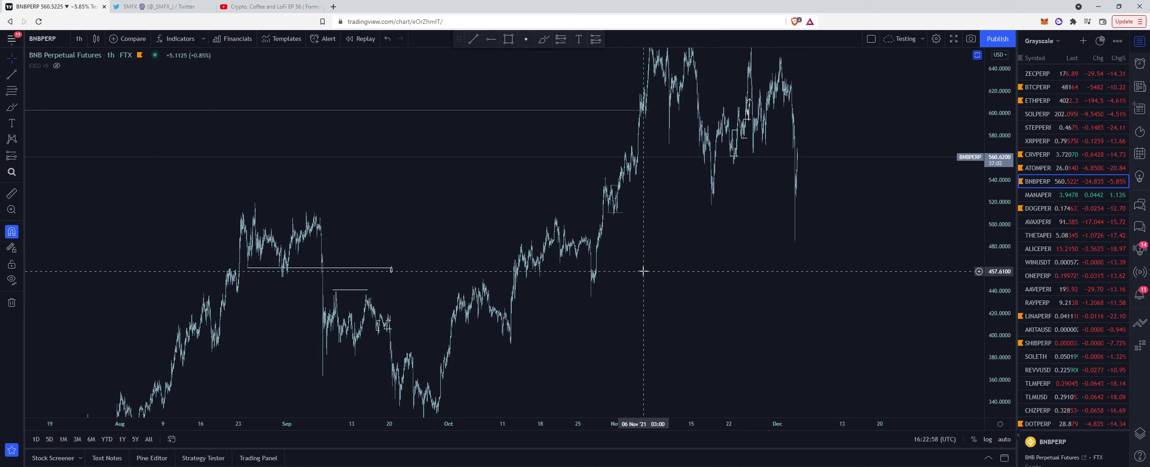
scroll(638, 270, up, 1)
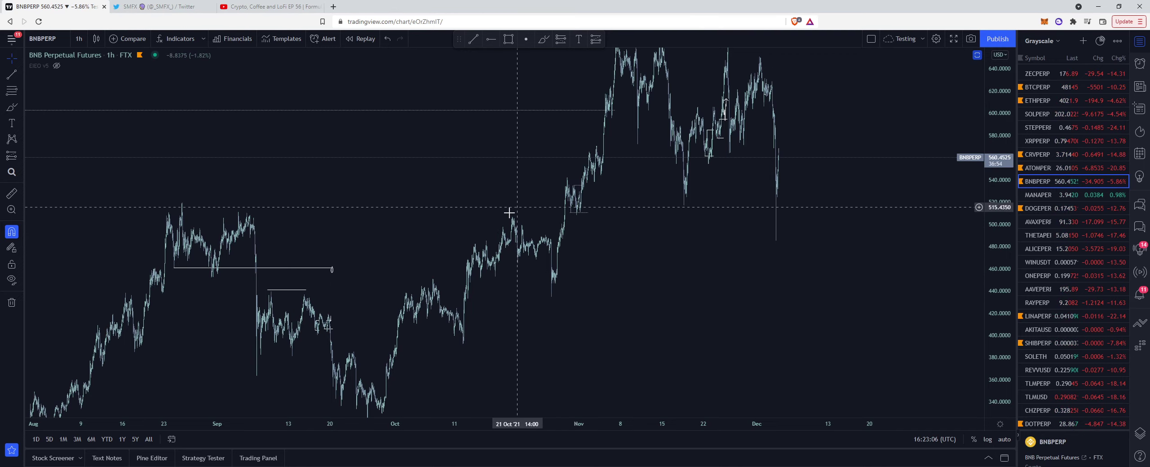
drag(539, 250, 551, 227)
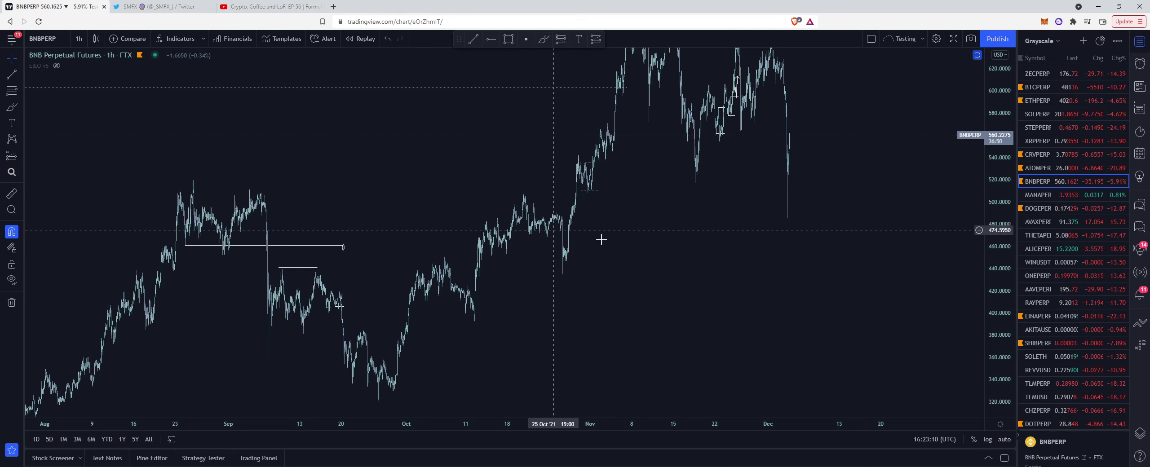
drag(743, 263, 737, 336)
drag(987, 181, 989, 193)
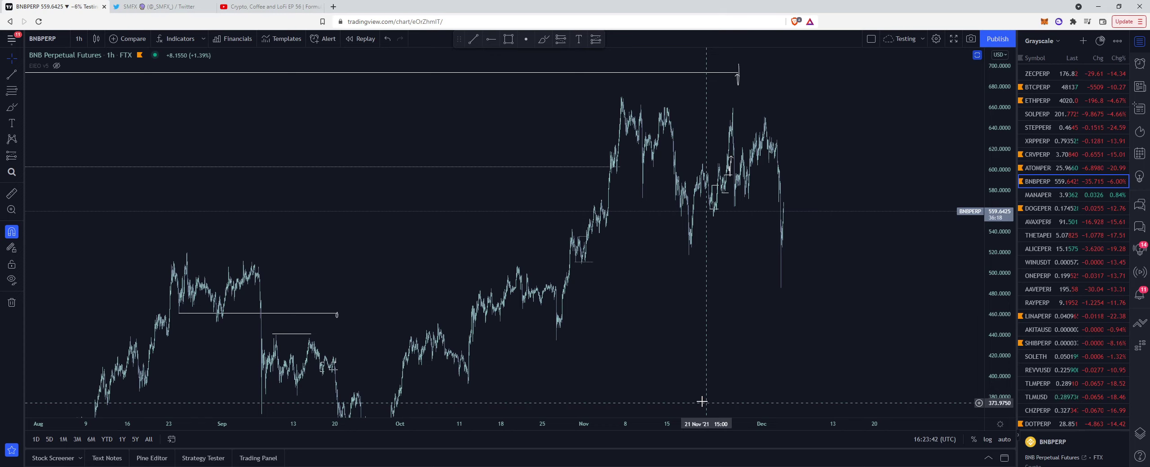
Step: Switch to the Twitter profile and examine the EIEO strategy statistics in the pinned tweet's third image, ETH H4, closing it when done
click(191, 5)
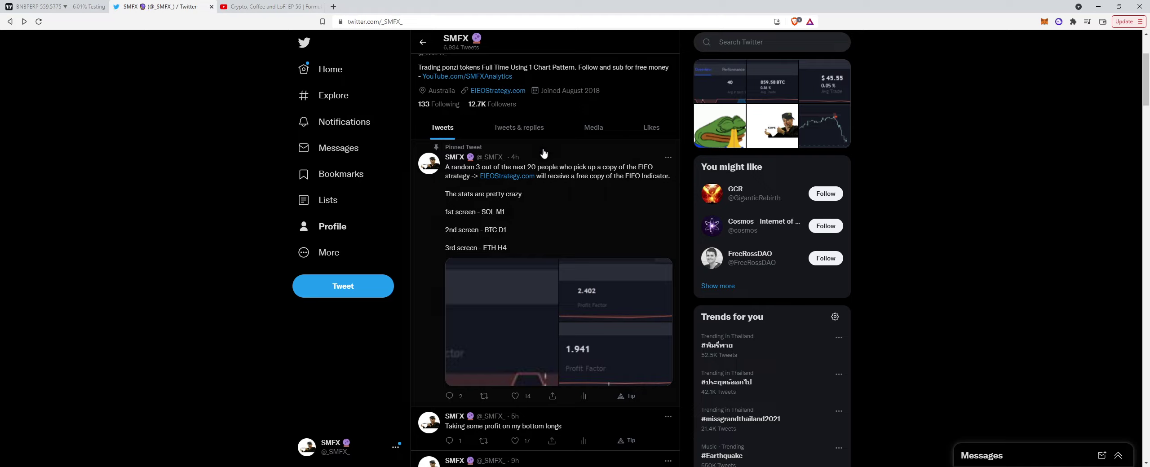
click(67, 7)
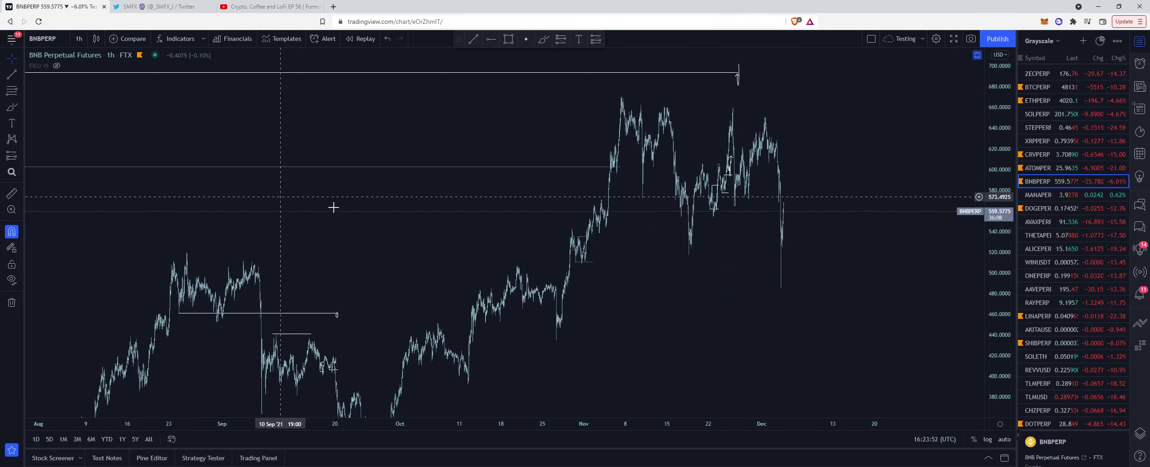
click(188, 4)
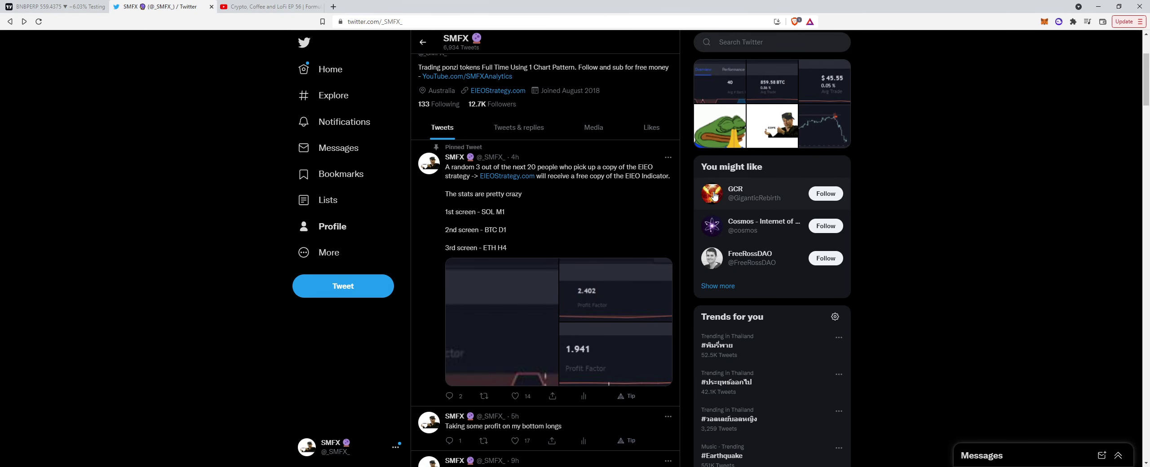
mouse_move(708, 203)
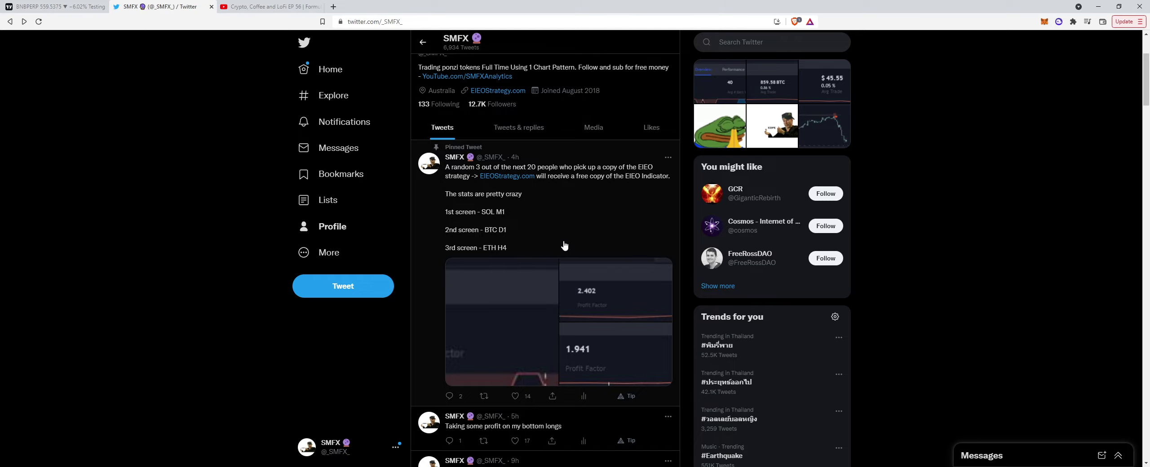
click(544, 277)
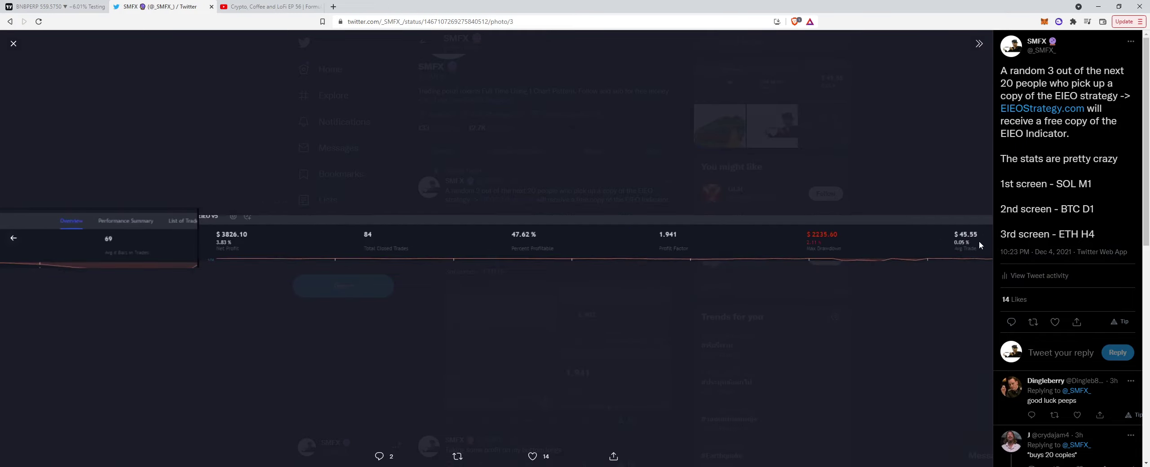
click(929, 325)
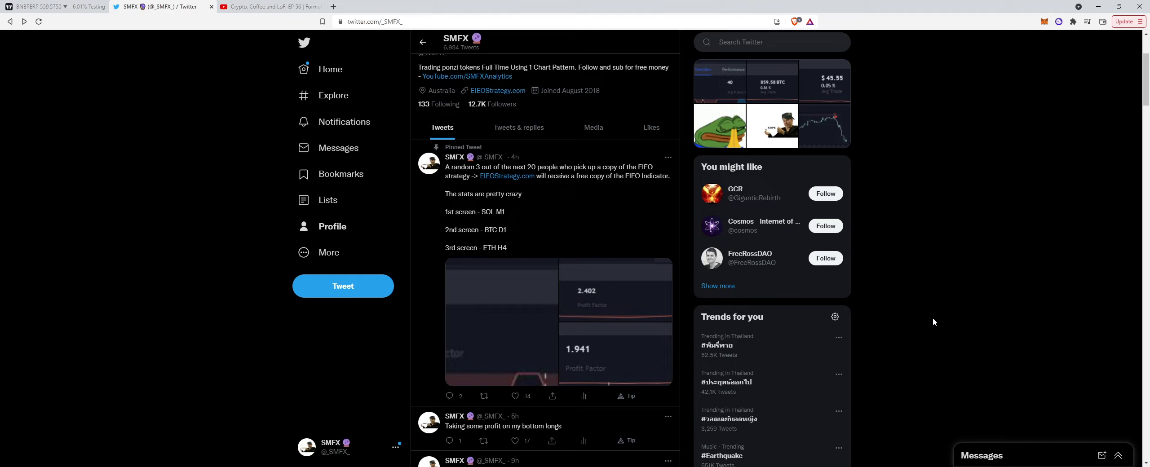